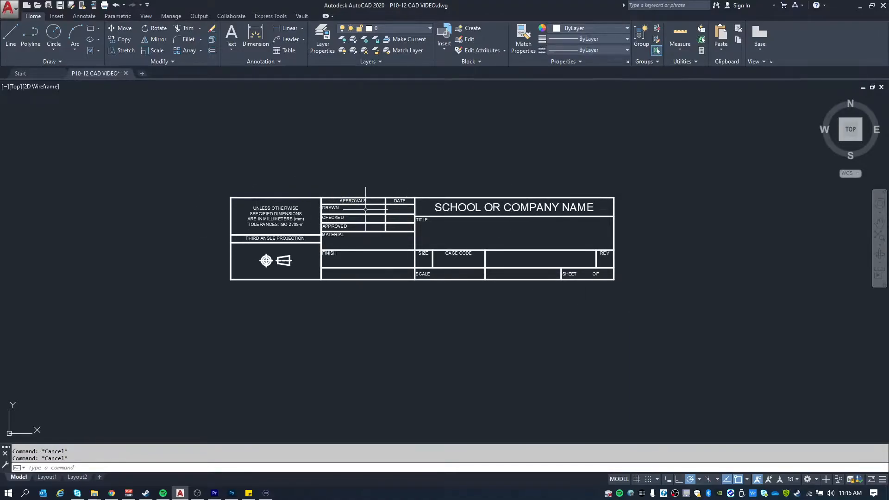
# - Turn on the DIMENSIONS layer and turn off layer 0 to show the title block's dimensions without its text
pyautogui.scroll(2, 360, 210)
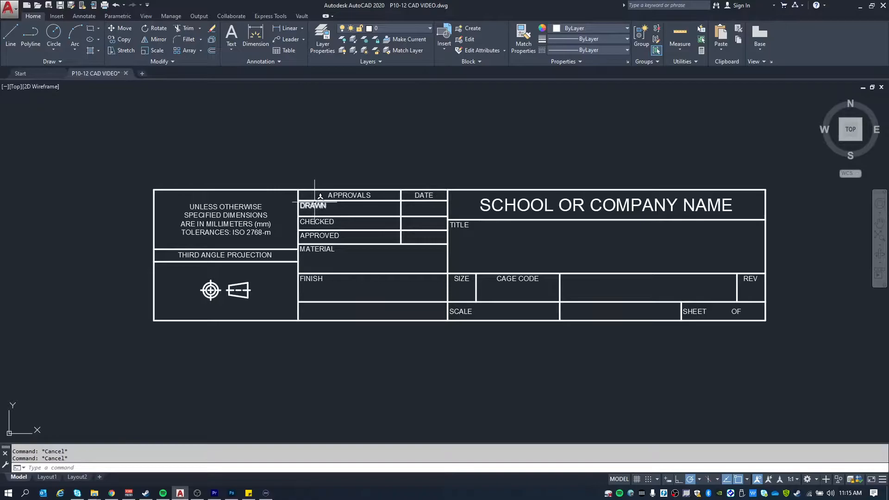
pyautogui.moveTo(401, 154); pyautogui.dragTo(382, 147, button='middle')
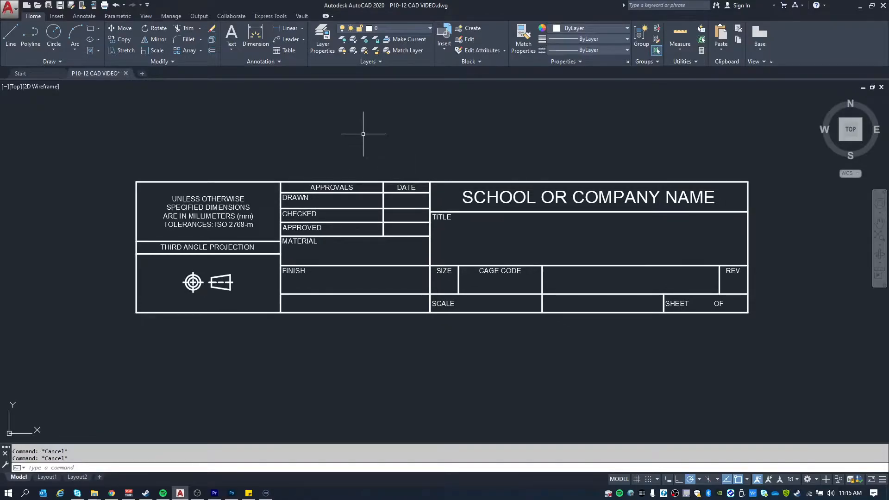
pyautogui.scroll(-2, 367, 117)
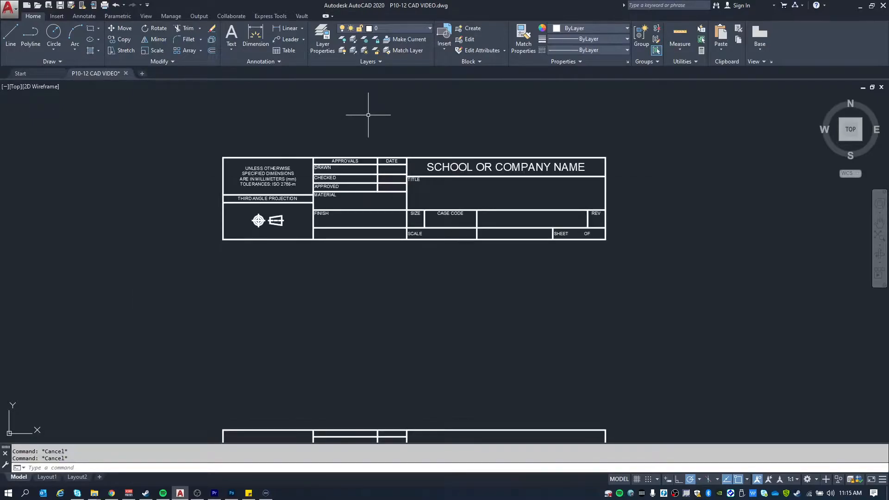
pyautogui.moveTo(368, 114); pyautogui.dragTo(361, 167, button='middle')
pyautogui.click(396, 27)
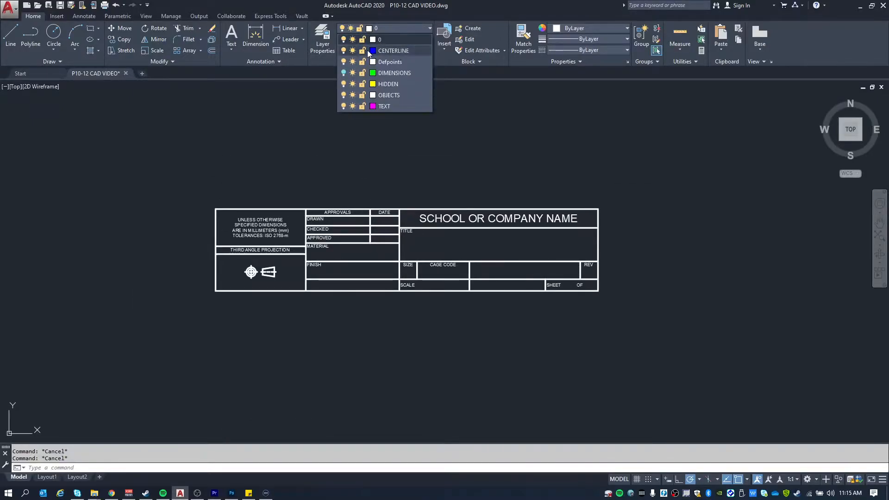
pyautogui.click(343, 73)
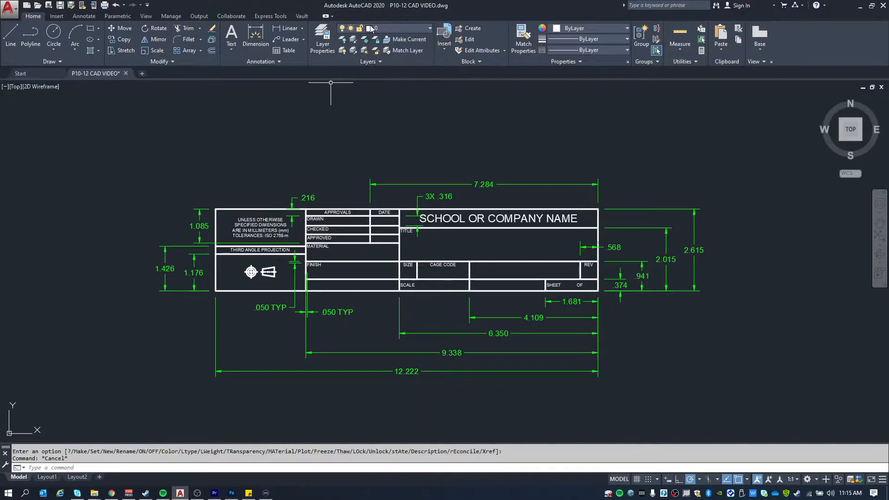
pyautogui.click(382, 30)
pyautogui.click(344, 43)
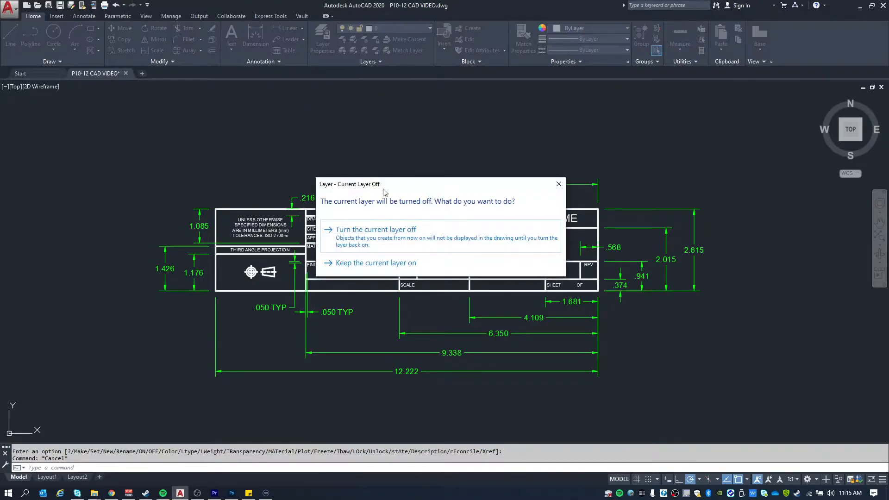
pyautogui.click(373, 234)
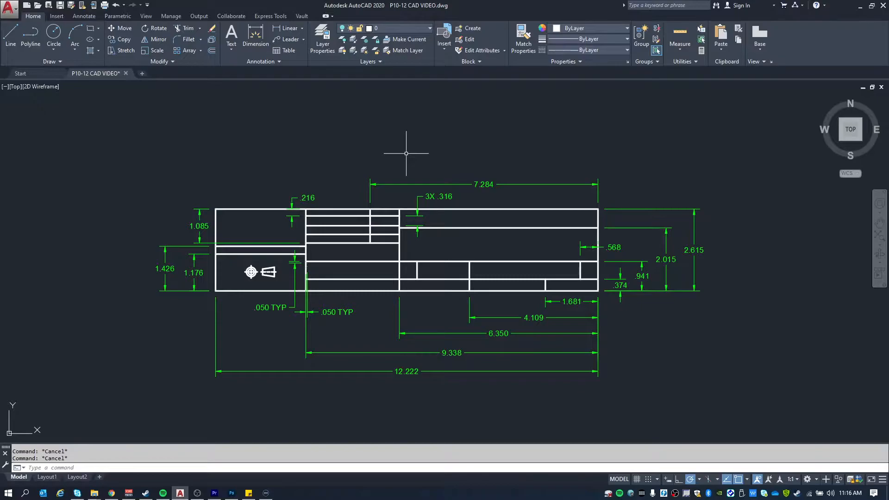
# - Undo the visibility changes made to the DIMENSIONS layer and layer 0
pyautogui.moveTo(402, 250); pyautogui.dragTo(391, 231, button='middle')
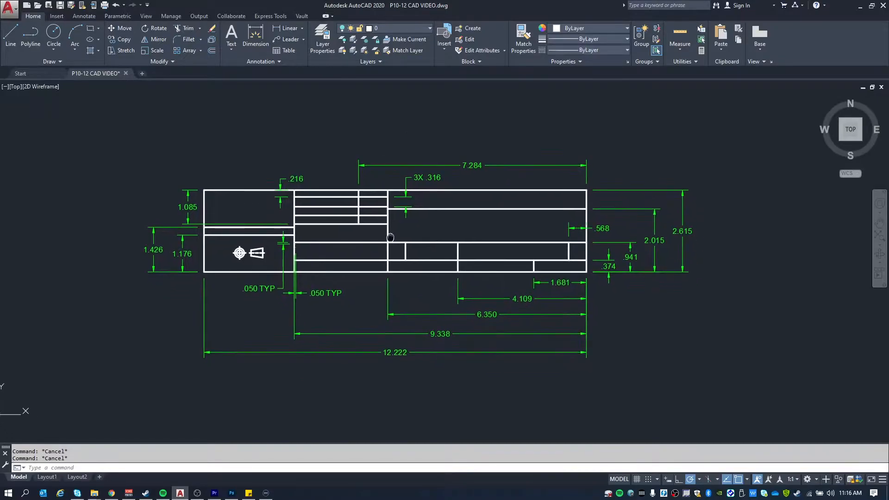
pyautogui.hotkey('ctrl', 'z')
pyautogui.hotkey('ctrl', 'z')
pyautogui.hotkey('ctrl', 'z')
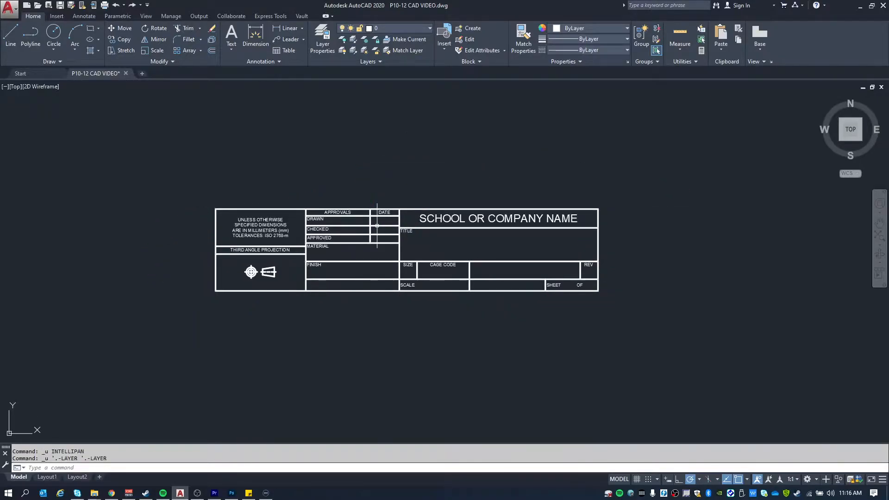
# - Examine the blank title block copy and the company name text in the completed title block above it
pyautogui.moveTo(388, 302); pyautogui.dragTo(373, 202, button='middle')
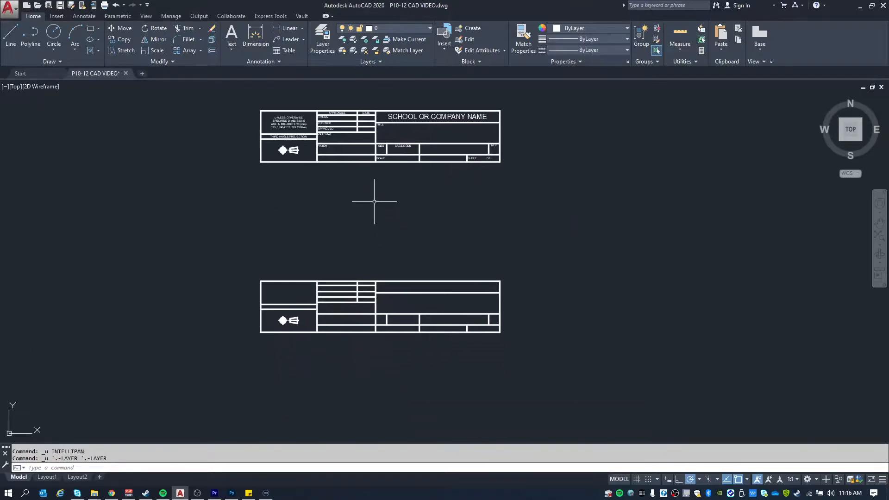
pyautogui.scroll(2, 387, 295)
pyautogui.scroll(2, 523, 338)
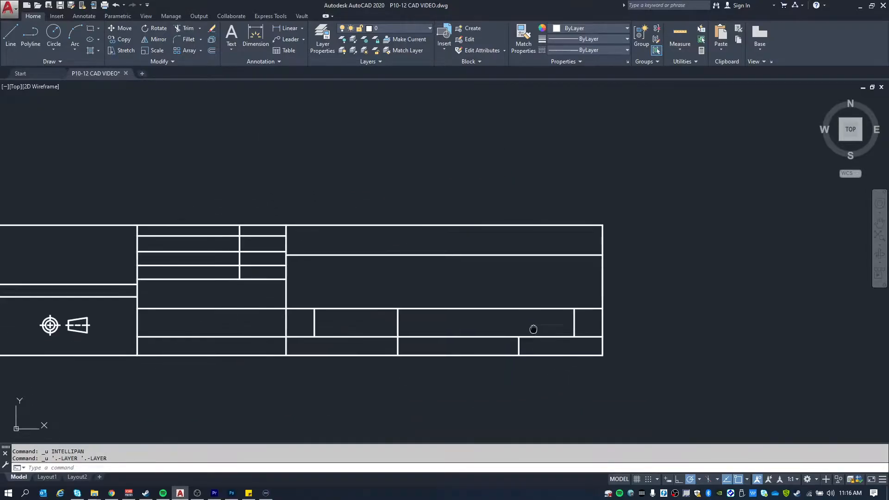
pyautogui.moveTo(523, 331); pyautogui.dragTo(597, 282, button='middle')
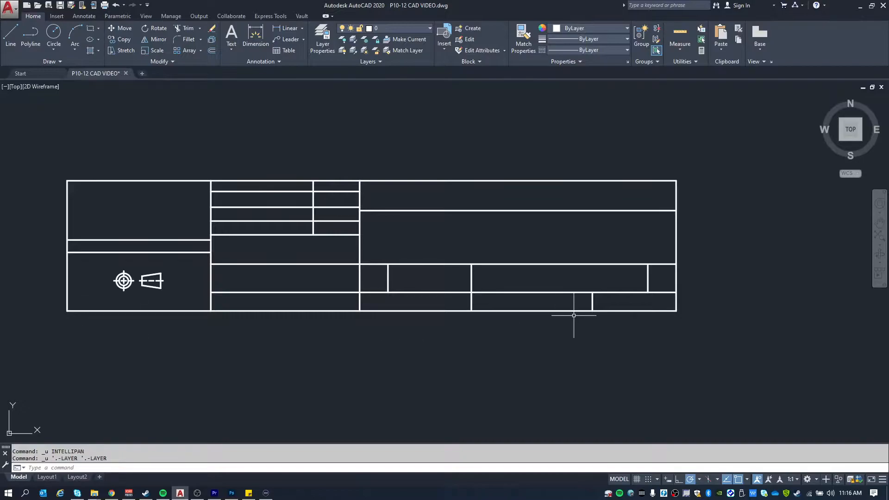
pyautogui.scroll(-2, 412, 199)
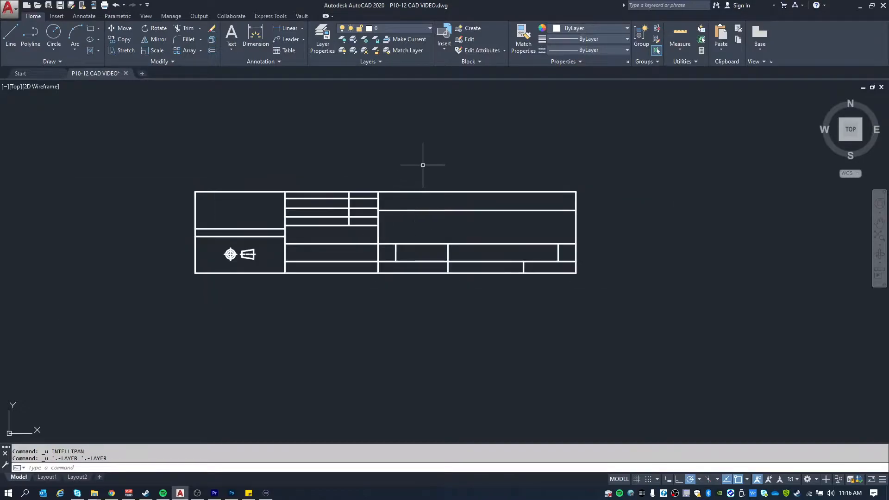
pyautogui.moveTo(421, 165); pyautogui.dragTo(398, 336, button='middle')
pyautogui.press('Escape')
pyautogui.press('Escape')
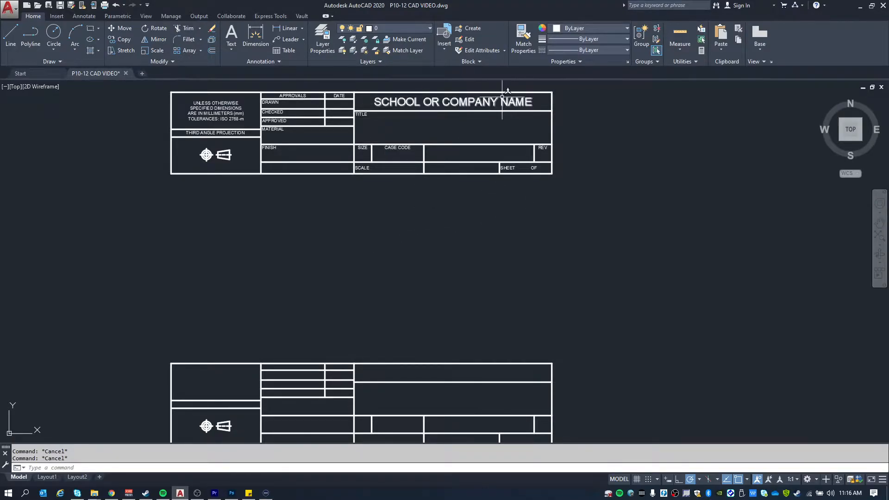
pyautogui.click(446, 102)
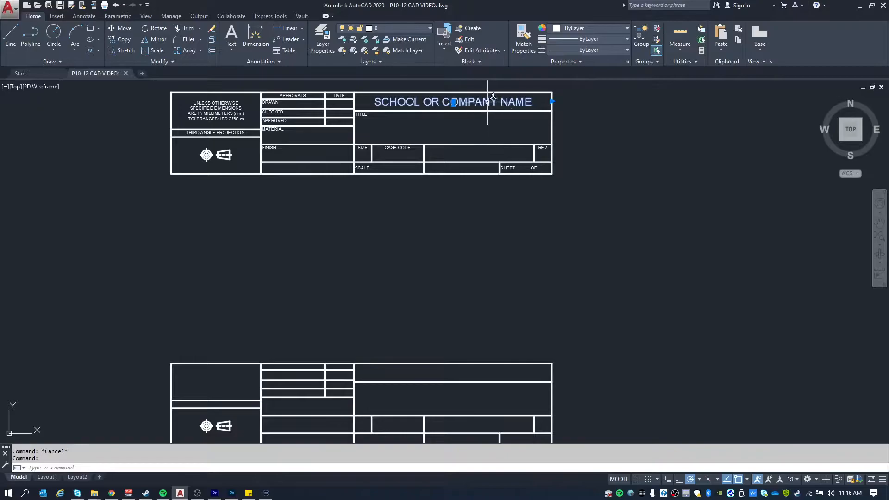
pyautogui.press('Escape')
pyautogui.write('T')
pyautogui.press('Return')
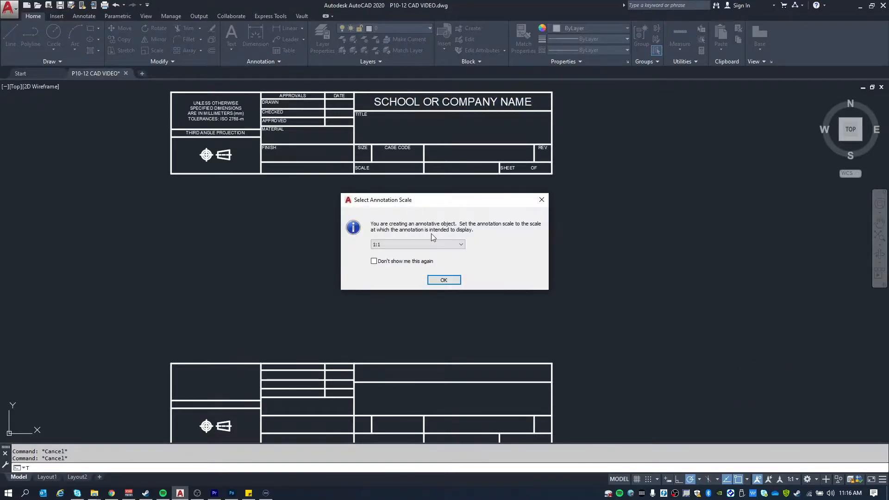
pyautogui.click(440, 278)
pyautogui.moveTo(439, 279); pyautogui.dragTo(433, 196, button='middle')
pyautogui.click(349, 280)
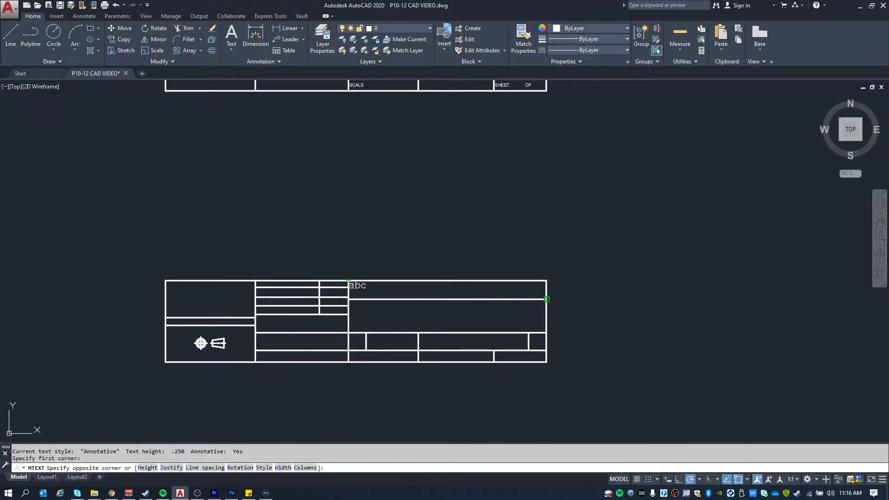
pyautogui.click(546, 299)
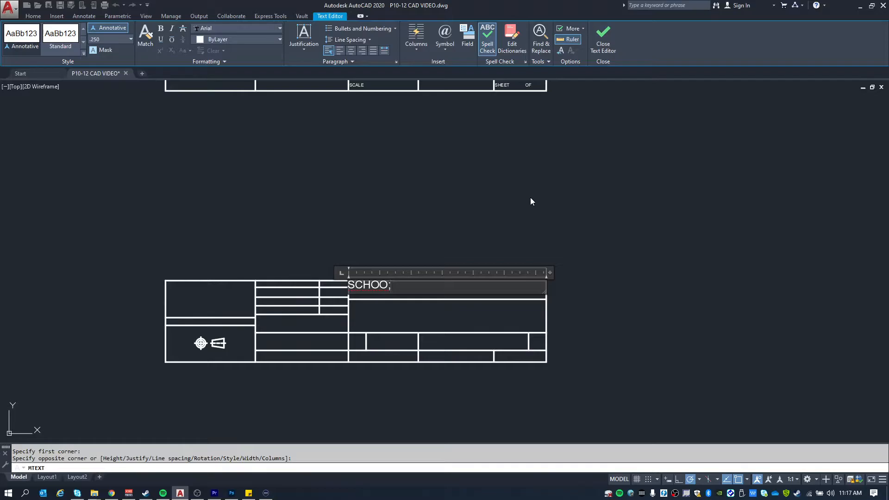
pyautogui.press('Escape')
pyautogui.click(493, 248)
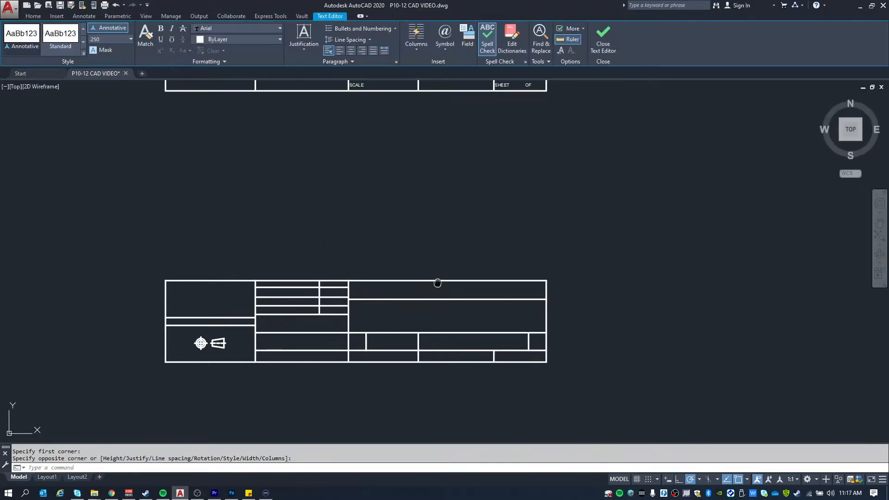
# - Add multiline text reading "SCHOOL OR COMPANY NAME" across the full name cell at the upper right of the blank title block
pyautogui.moveTo(436, 282); pyautogui.dragTo(398, 193, button='middle')
pyautogui.write('t')
pyautogui.press('Return')
pyautogui.scroll(3, 337, 194)
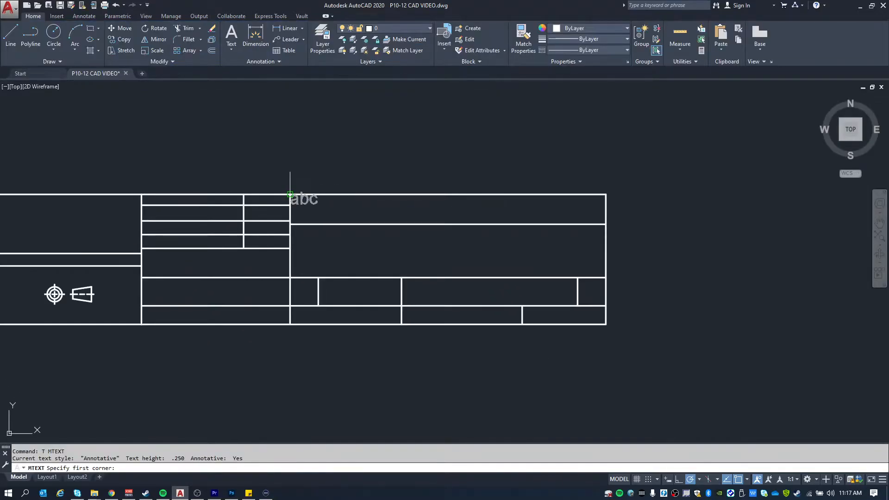
pyautogui.click(290, 195)
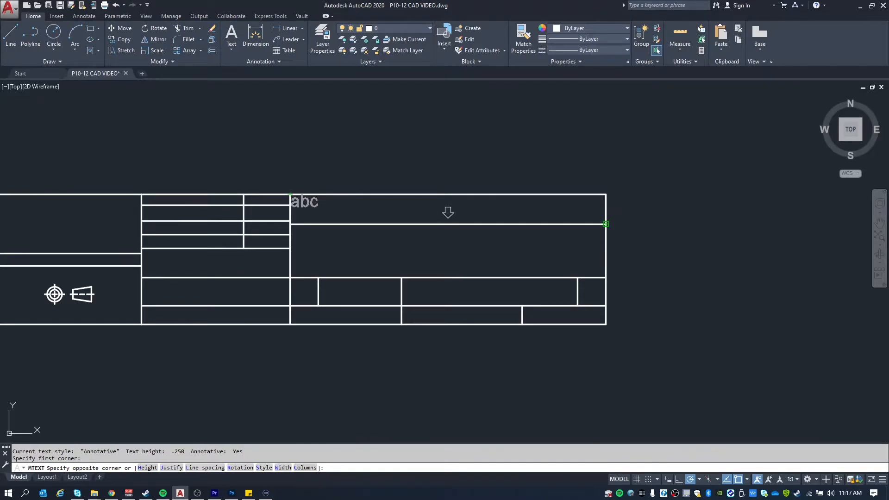
pyautogui.click(606, 223)
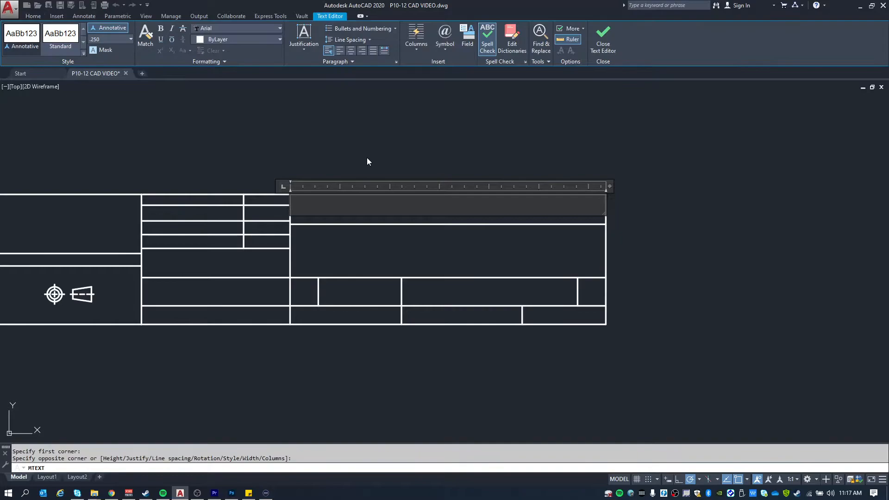
pyautogui.write('SCHOOL')
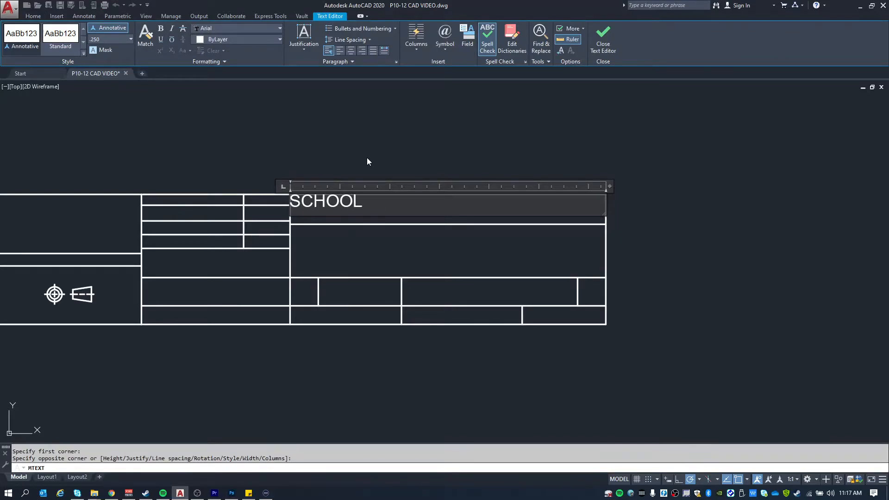
pyautogui.write(' OR COMPANY NAME')
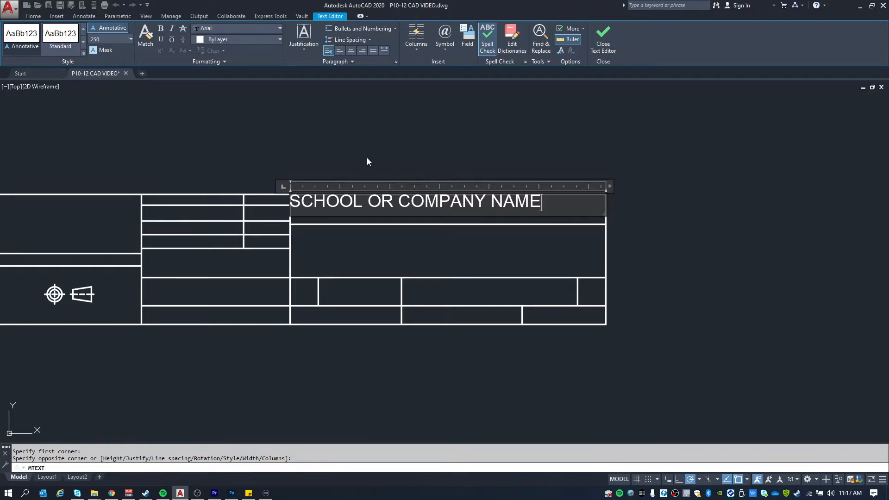
# - Set the justification of the whole company name text to Middle Center and finish editing it
pyautogui.hotkey('ctrl', 'a')
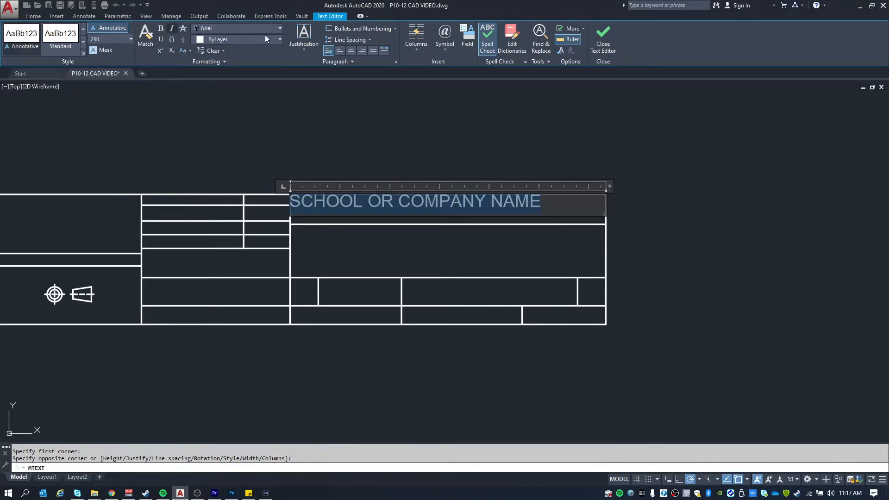
pyautogui.click(307, 37)
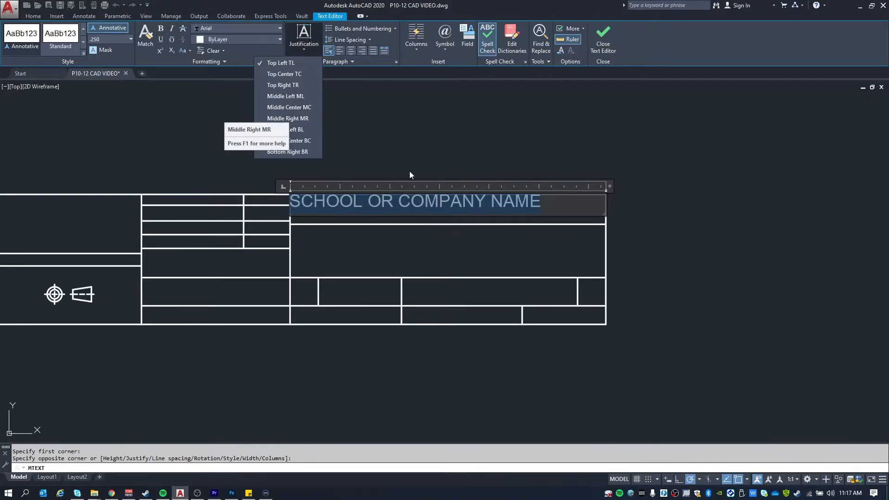
pyautogui.click(293, 107)
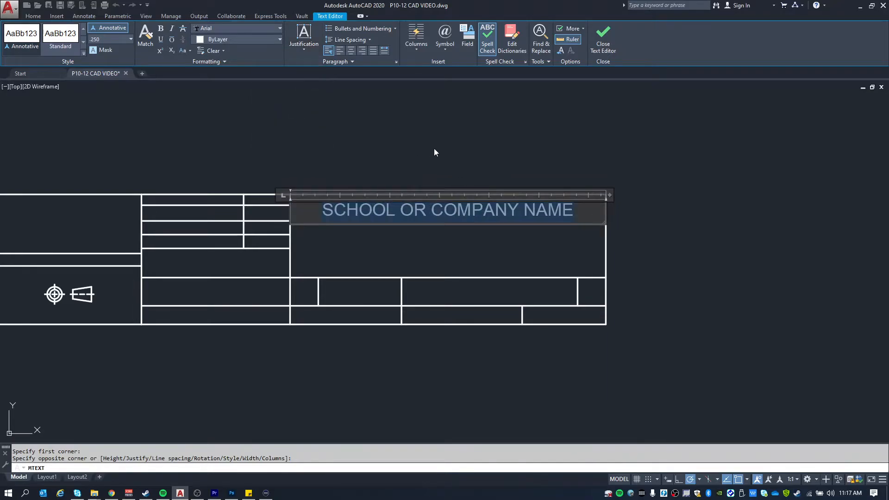
pyautogui.press('Escape')
pyautogui.press('Escape')
# - Turn on the DIMENSIONS layer and make it current, keeping layer 0 on
pyautogui.scroll(-2, 404, 156)
pyautogui.moveTo(383, 147); pyautogui.dragTo(392, 253, button='middle')
pyautogui.scroll(-2, 392, 254)
pyautogui.scroll(2, 366, 115)
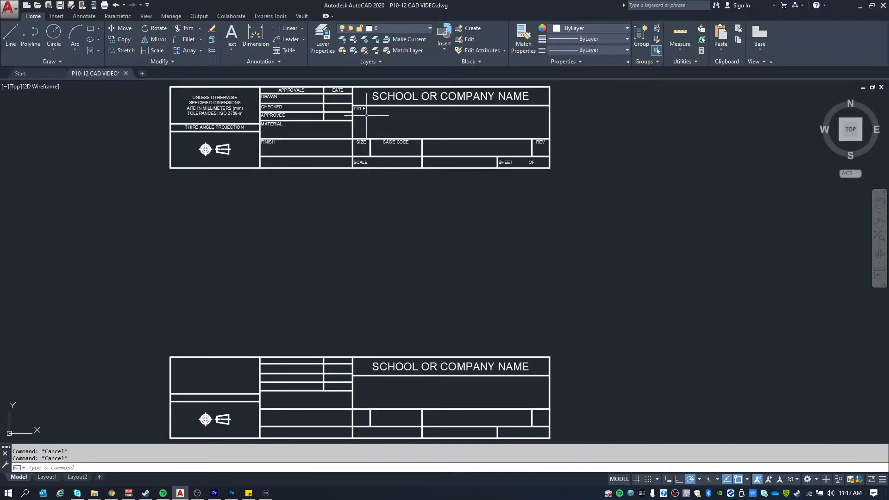
pyautogui.moveTo(367, 115); pyautogui.dragTo(372, 138, button='middle')
pyautogui.click(384, 29)
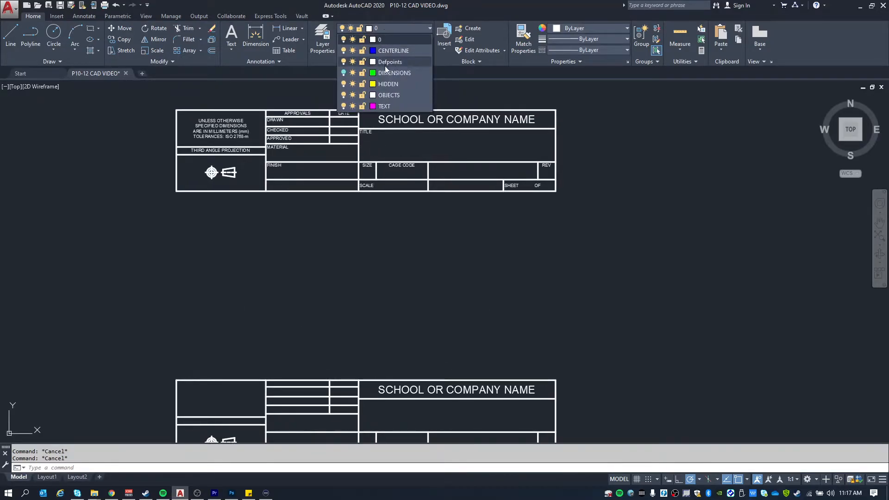
pyautogui.click(343, 39)
pyautogui.click(380, 262)
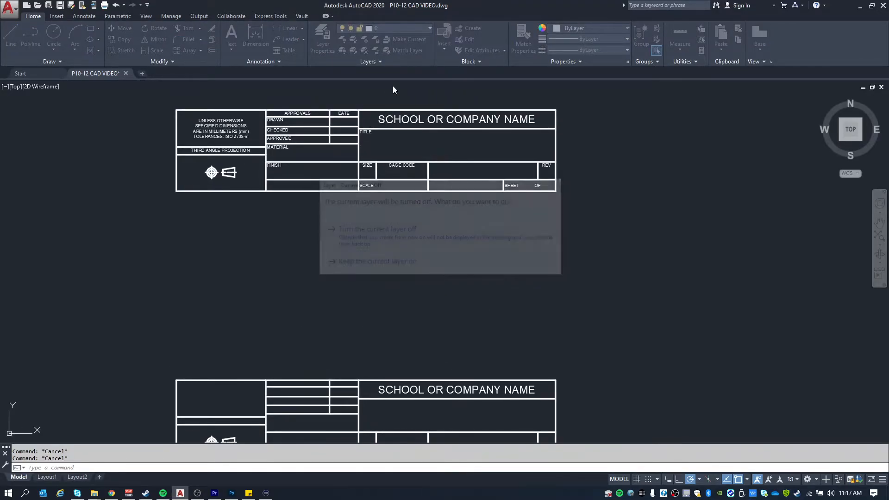
pyautogui.click(385, 25)
pyautogui.click(343, 73)
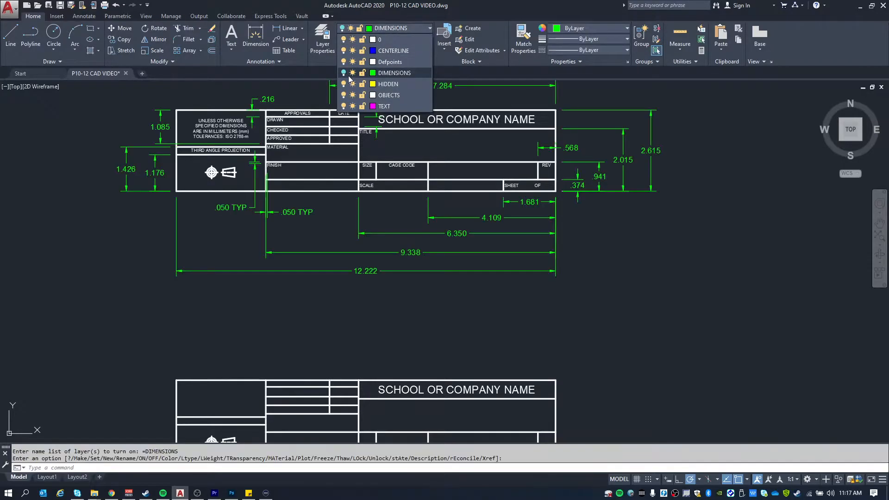
pyautogui.press('Escape')
pyautogui.press('Escape')
# - Examine the typical offset dimensions between the label text and the cell lines in the completed title block
pyautogui.scroll(2, 277, 171)
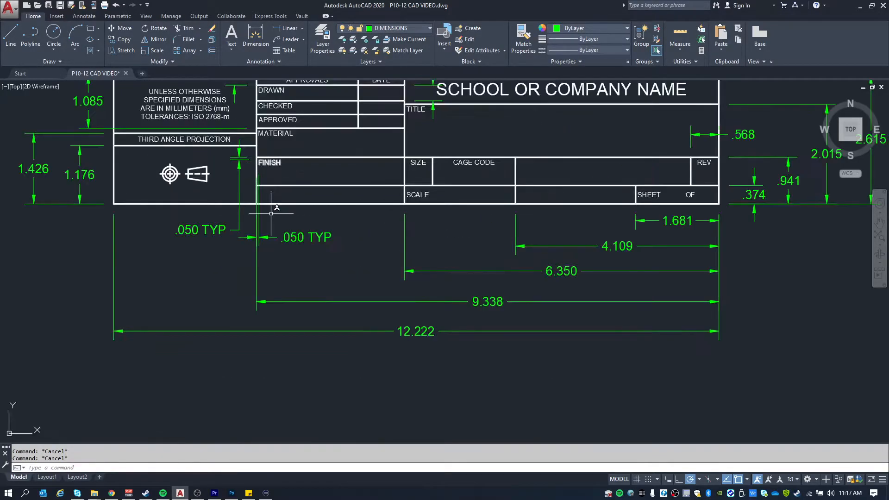
pyautogui.scroll(2, 257, 155)
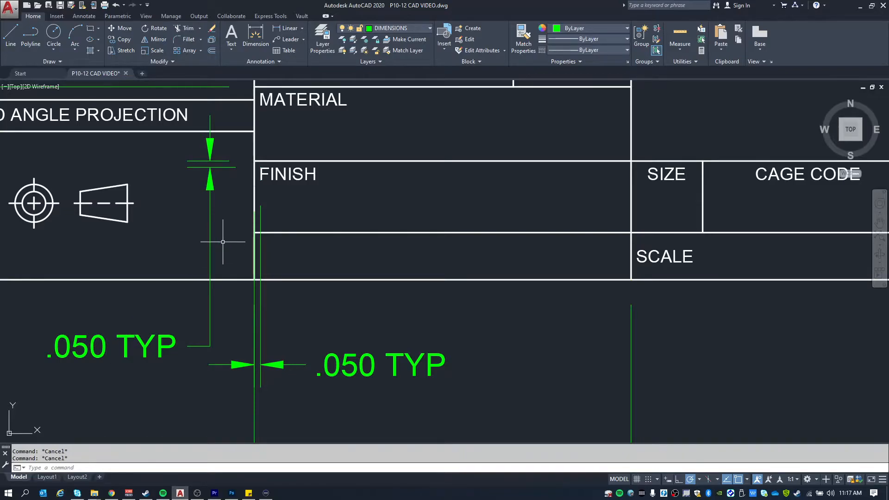
pyautogui.scroll(-1, 289, 199)
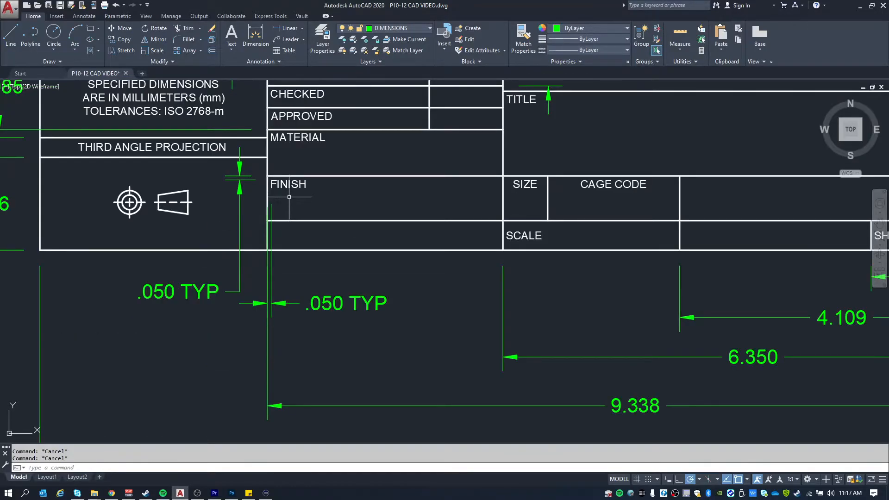
pyautogui.scroll(-2, 289, 197)
pyautogui.click(434, 135)
pyautogui.press('Escape')
pyautogui.scroll(2, 437, 131)
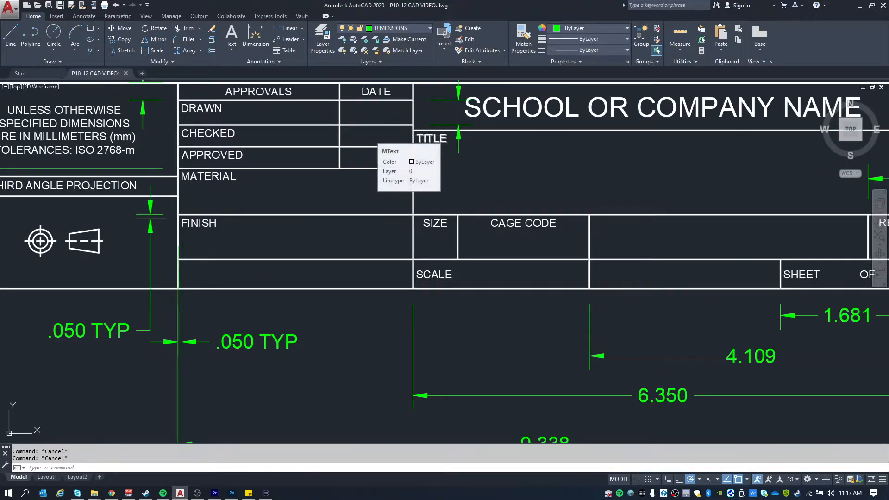
# - Begin a guide line just outside the title cell's upper-left corner with a .05 vertical segment drawn downward
pyautogui.scroll(-5, 438, 130)
pyautogui.moveTo(444, 293)
pyautogui.mouseDown(button='middle')
pyautogui.moveTo(403, 222)
pyautogui.moveTo(397, 183)
pyautogui.mouseUp(button='middle')
pyautogui.scroll(2, 402, 222)
pyautogui.scroll(4, 402, 223)
pyautogui.write('l')
pyautogui.press('Return')
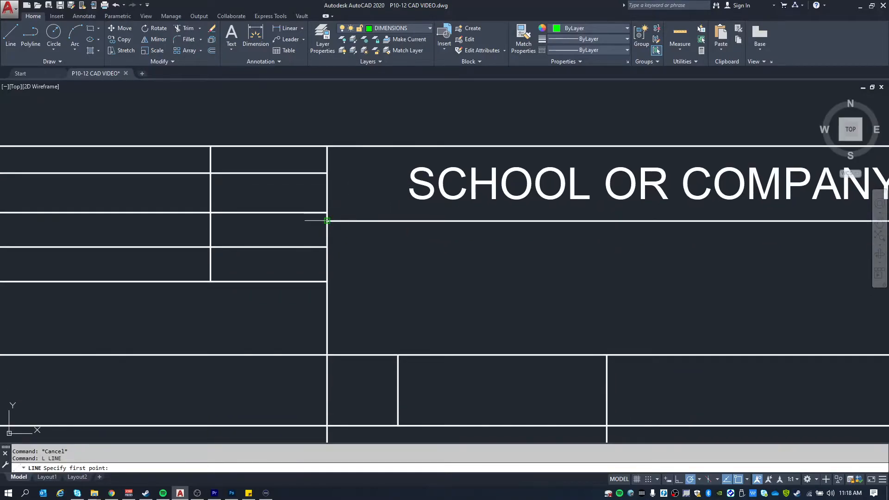
pyautogui.click(314, 213)
pyautogui.write('.0')
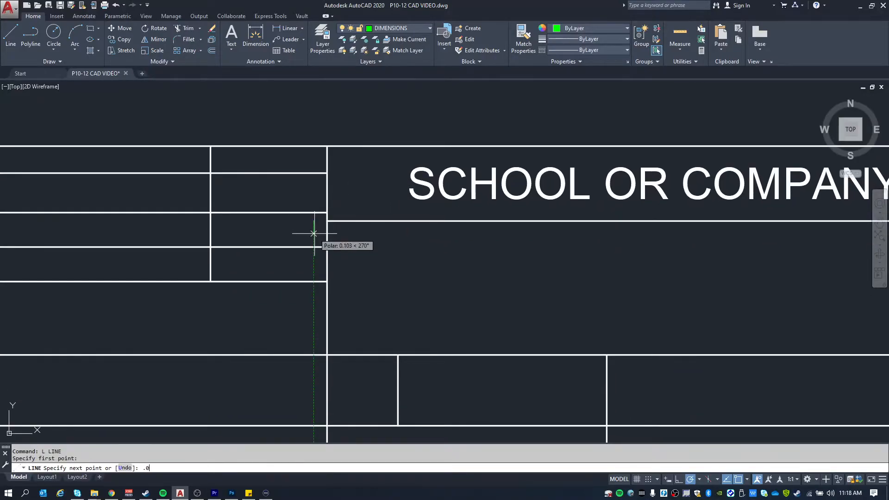
pyautogui.write('5')
pyautogui.press('Return')
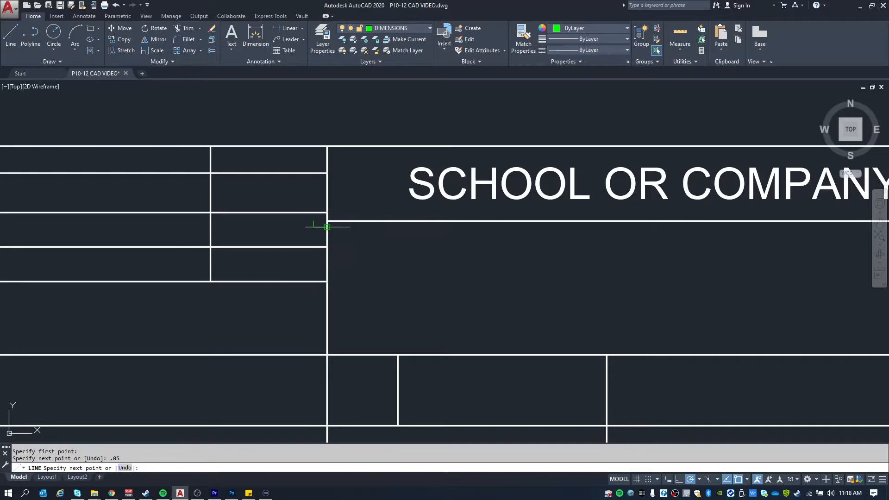
# - Continue the guide line horizontally to the title cell's left edge and .05 beyond it into the cell
pyautogui.click(327, 227)
pyautogui.write('.0')
pyautogui.press('Escape')
pyautogui.press('Escape')
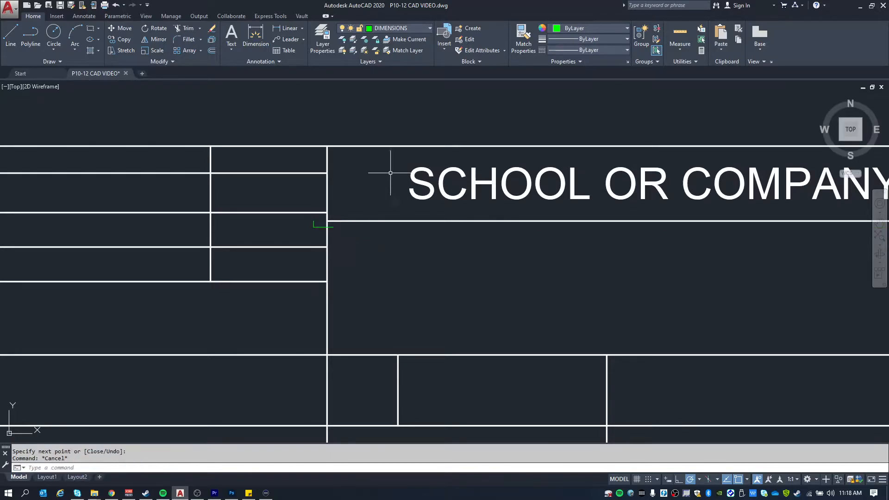
# - Make layer 0 the current layer
pyautogui.scroll(4, 341, 228)
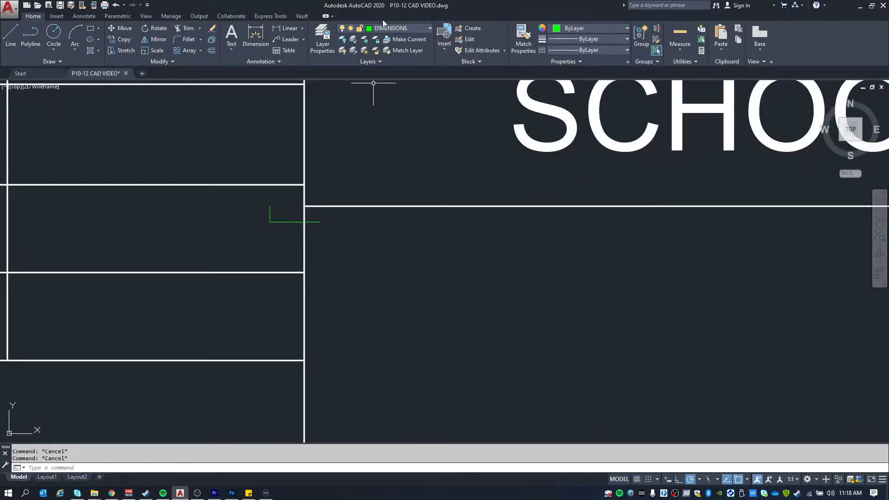
pyautogui.click(383, 28)
pyautogui.click(382, 40)
# - Add multiline text reading "TITLE" in the cell below the company name, starting at the guide line's inner end
pyautogui.scroll(-3, 329, 135)
pyautogui.write('t')
pyautogui.press('Return')
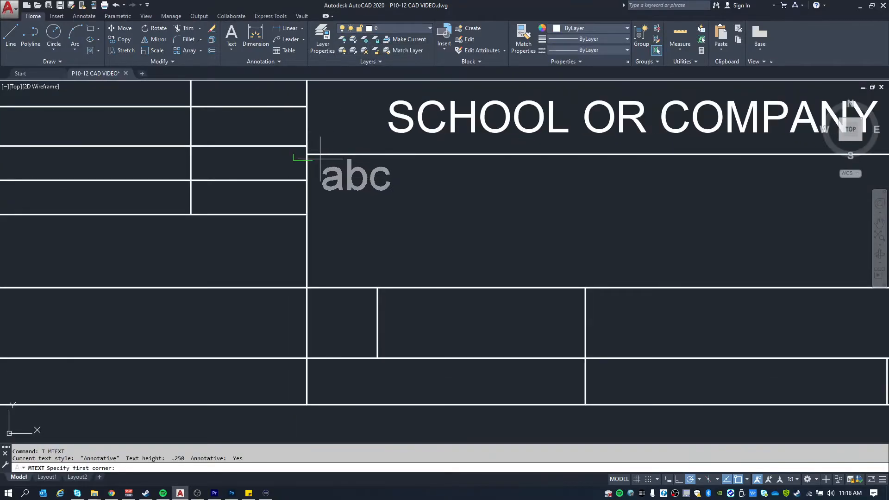
pyautogui.click(313, 161)
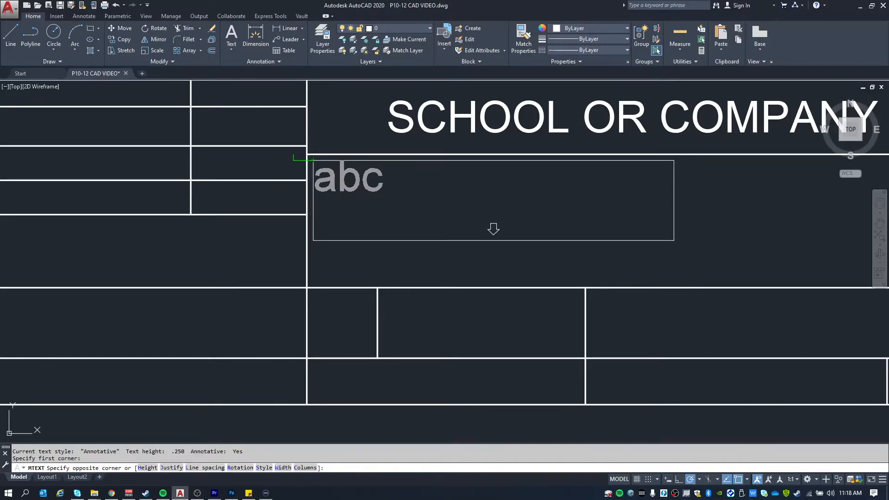
pyautogui.click(673, 240)
pyautogui.write('TITIE')
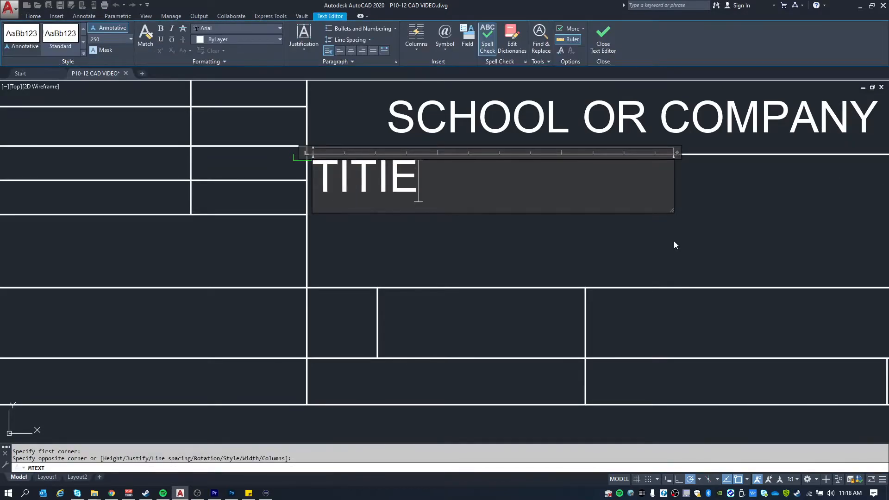
pyautogui.press('BackSpace')
pyautogui.press('BackSpace')
pyautogui.write('LE')
# - Set the whole TITLE text's height to .100 and finish editing it
pyautogui.hotkey('ctrl', 'a')
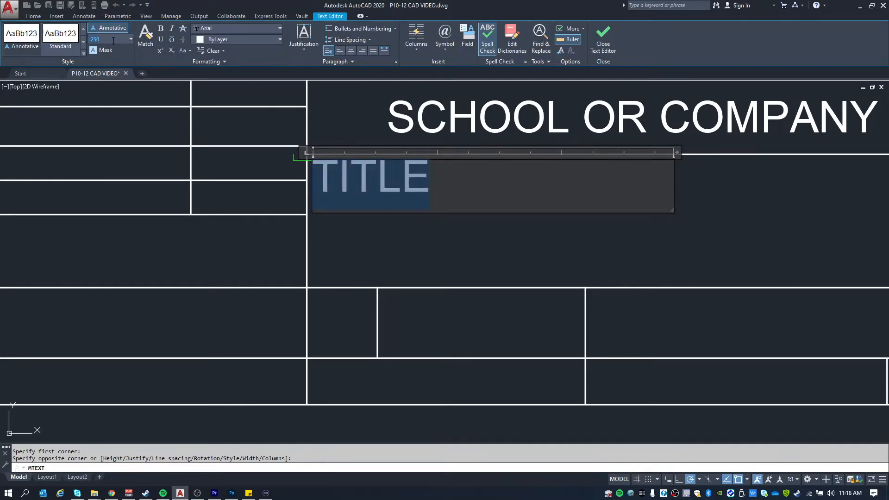
pyautogui.press('Return')
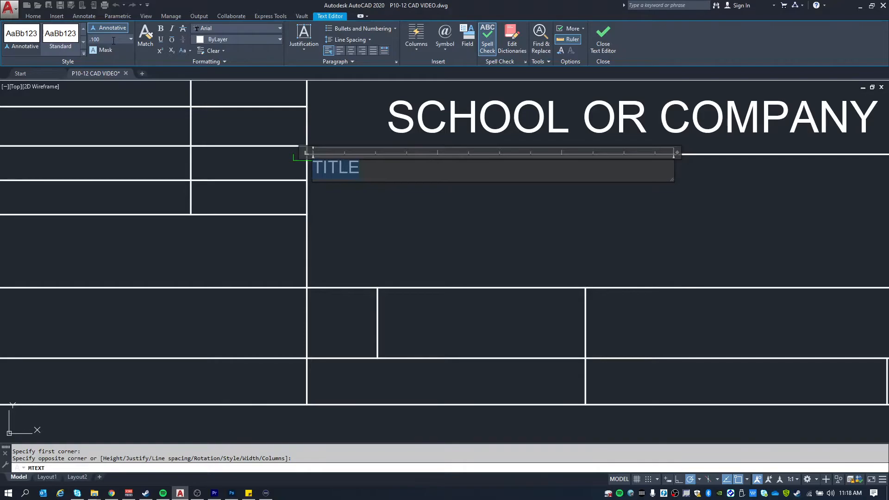
pyautogui.click(429, 206)
pyautogui.press('Escape')
pyautogui.press('Escape')
pyautogui.scroll(-2, 384, 171)
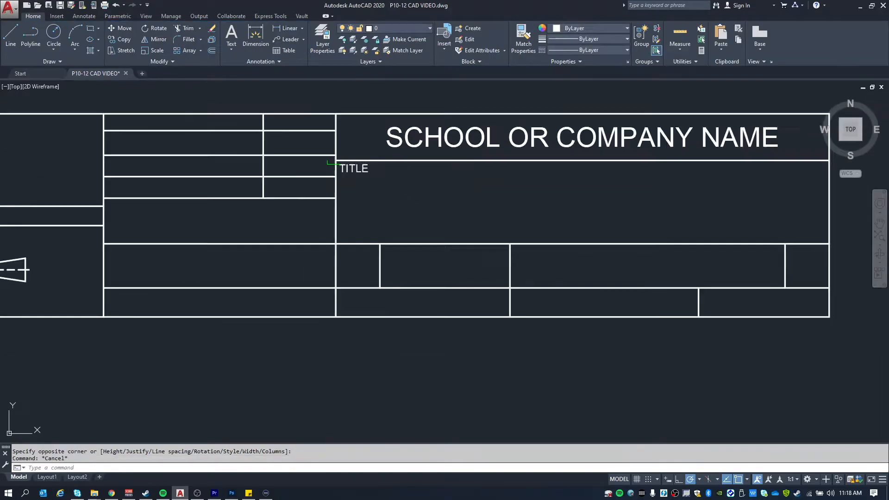
# - Erase the green guide lines beside the TITLE label
pyautogui.scroll(-2, 372, 163)
pyautogui.scroll(4, 333, 159)
pyautogui.click(328, 160)
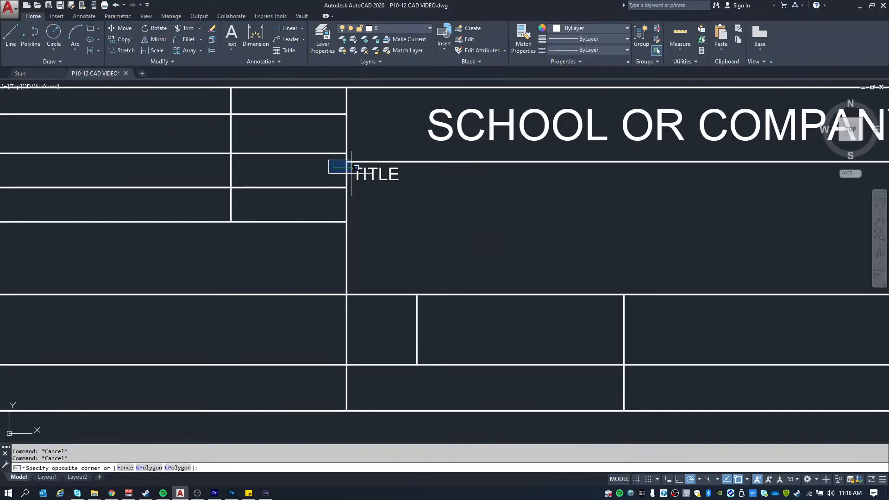
pyautogui.click(360, 170)
pyautogui.press('Delete')
# - Examine the label placement in the completed title block, especially the SIZE and CAGE CODE cells
pyautogui.scroll(-4, 351, 172)
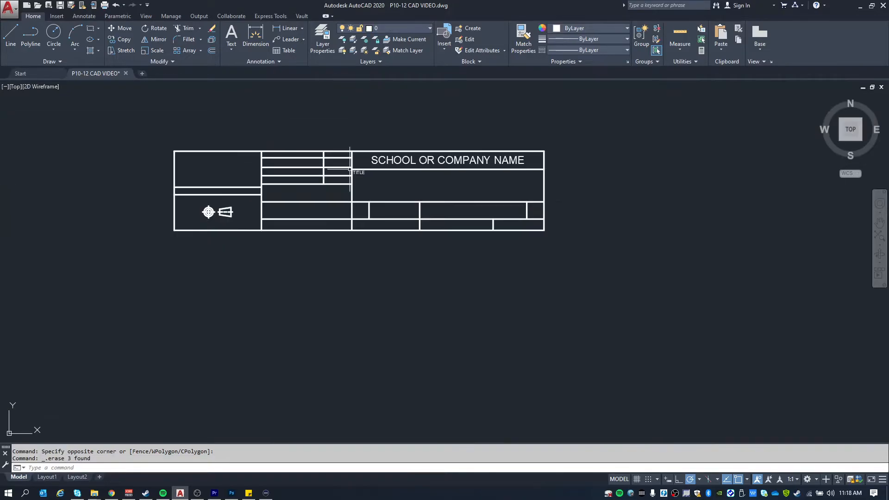
pyautogui.moveTo(341, 124); pyautogui.dragTo(403, 332, button='middle')
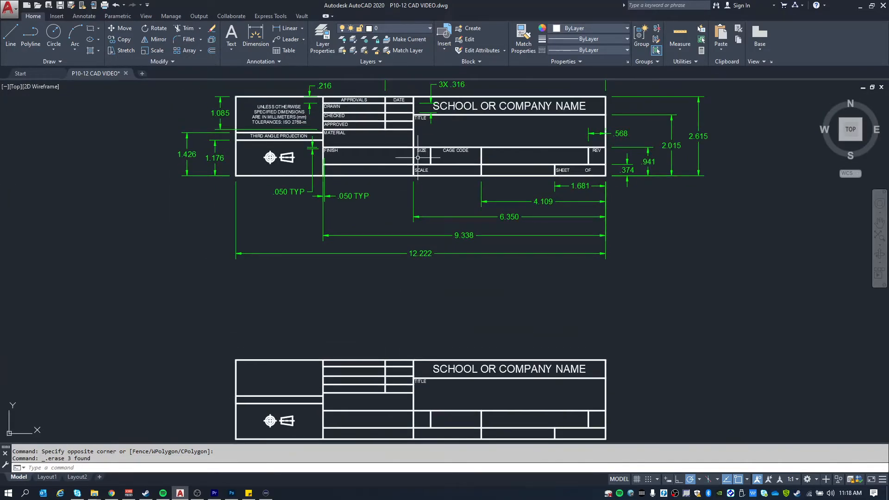
pyautogui.moveTo(457, 134); pyautogui.dragTo(463, 162, button='middle')
pyautogui.moveTo(423, 378); pyautogui.dragTo(407, 292, button='middle')
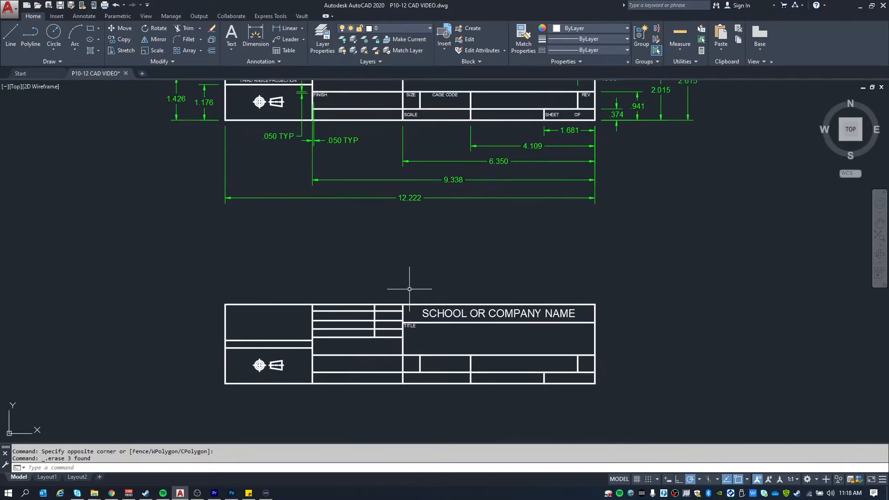
pyautogui.moveTo(410, 115); pyautogui.dragTo(417, 184, button='middle')
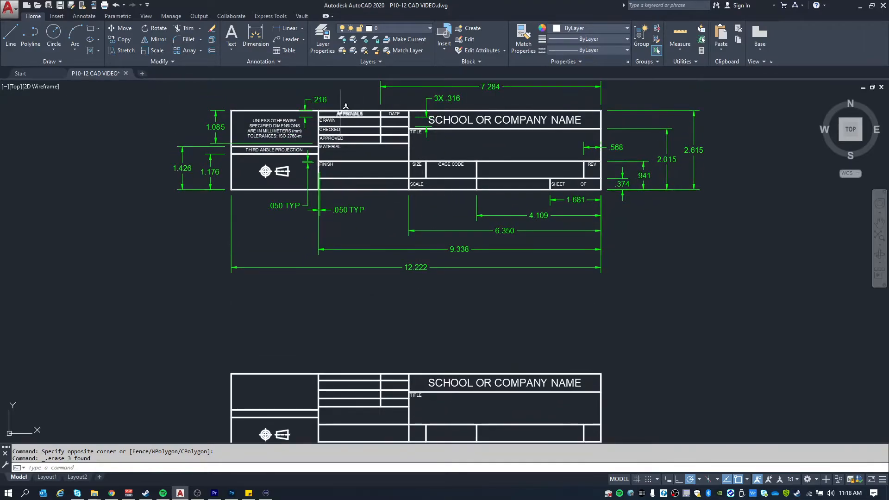
pyautogui.scroll(2, 318, 125)
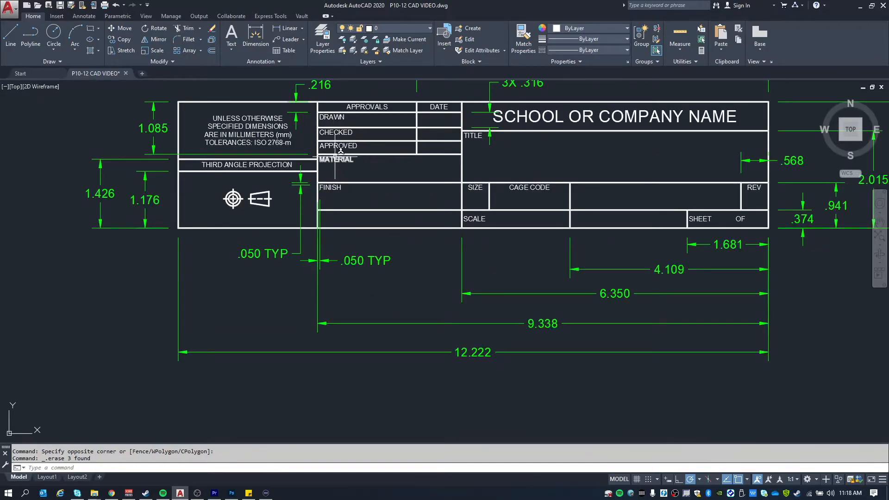
pyautogui.moveTo(504, 181); pyautogui.dragTo(470, 156, button='middle')
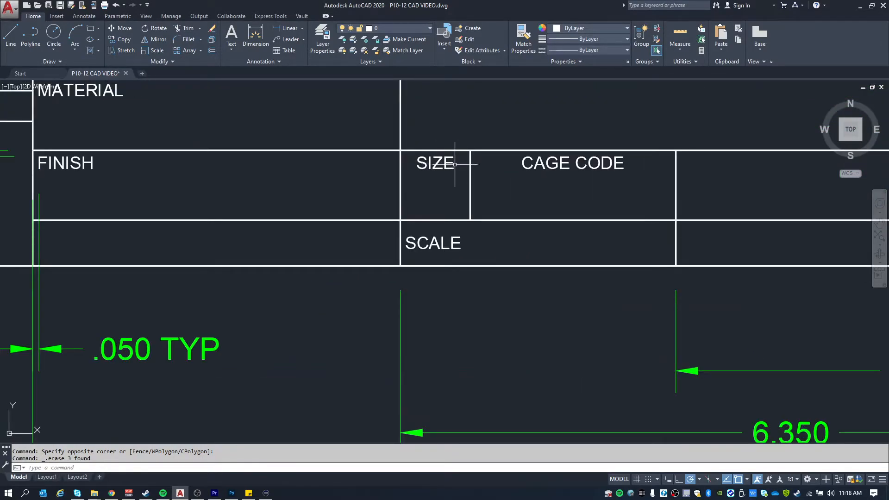
pyautogui.scroll(2, 430, 164)
pyautogui.scroll(-3, 445, 153)
pyautogui.scroll(3, 442, 155)
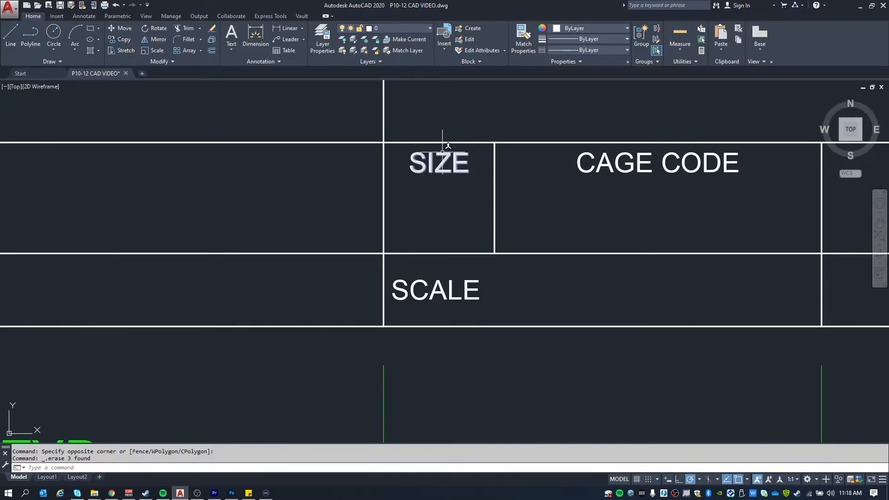
# - Draw a guide line across the upper edge of the narrow cell beneath the TITLE cell in the blank title block
pyautogui.scroll(-3, 442, 148)
pyautogui.moveTo(472, 260); pyautogui.dragTo(463, 221, button='middle')
pyautogui.scroll(-3, 464, 221)
pyautogui.moveTo(460, 252); pyautogui.dragTo(439, 198, button='middle')
pyautogui.scroll(3, 438, 198)
pyautogui.write('l')
pyautogui.press('Return')
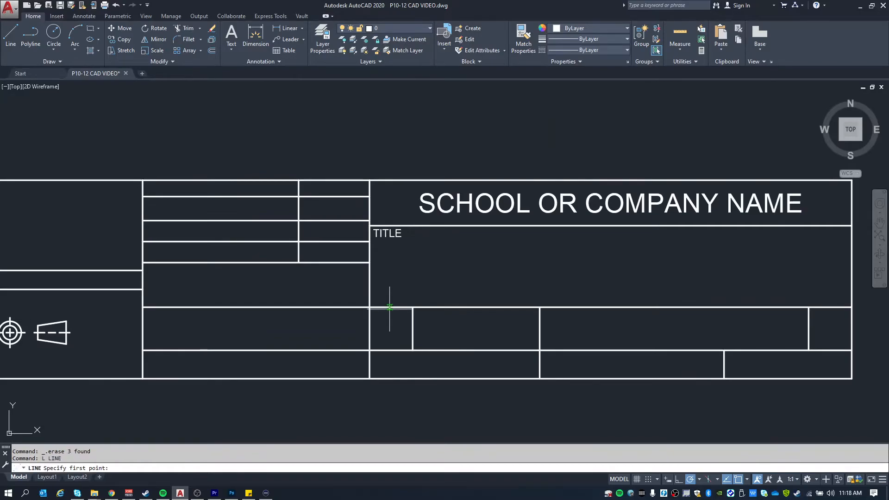
pyautogui.click(372, 307)
pyautogui.click(411, 308)
pyautogui.press('Escape')
# - Draw a .05 guide line downward from the midpoint of the narrow cell's upper edge
pyautogui.press('Return')
pyautogui.click(392, 307)
pyautogui.write('.0')
pyautogui.press('Escape')
pyautogui.press('Escape')
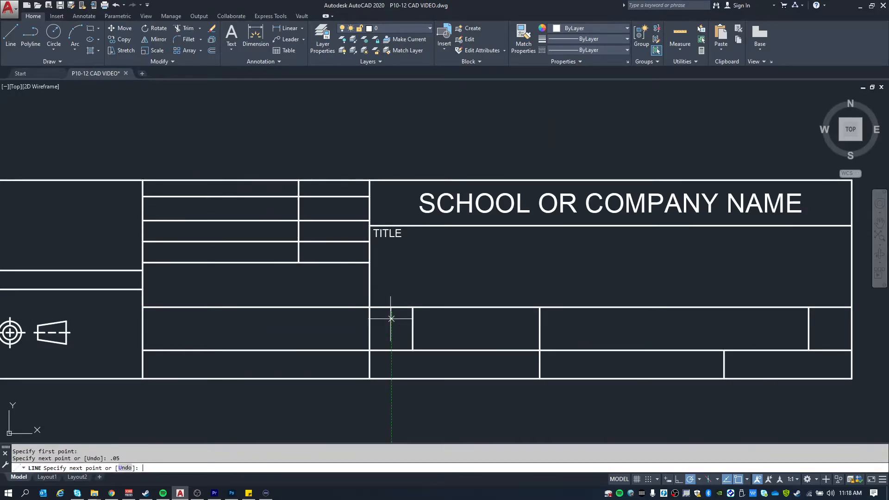
# - Remove the short vertical guide line from the narrow cell's upper edge
pyautogui.moveTo(408, 287); pyautogui.dragTo(400, 237, button='middle')
pyautogui.scroll(4, 400, 237)
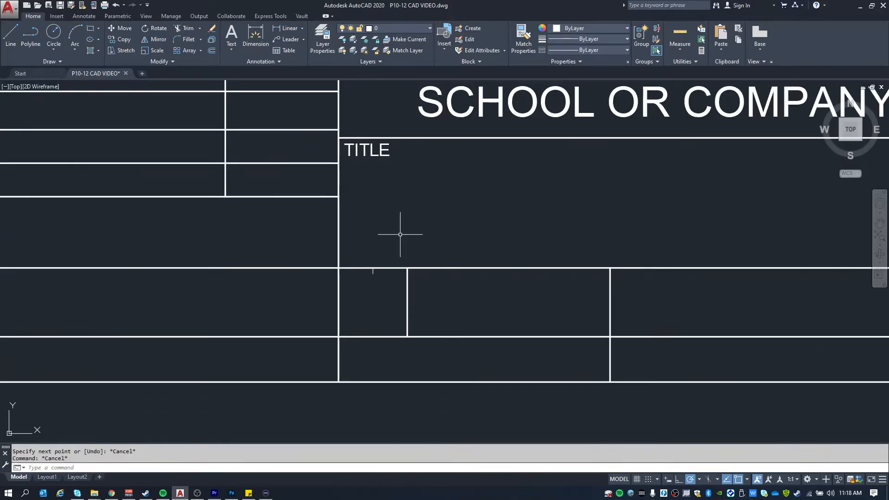
pyautogui.press('Escape')
pyautogui.click(355, 292)
pyautogui.press('Escape')
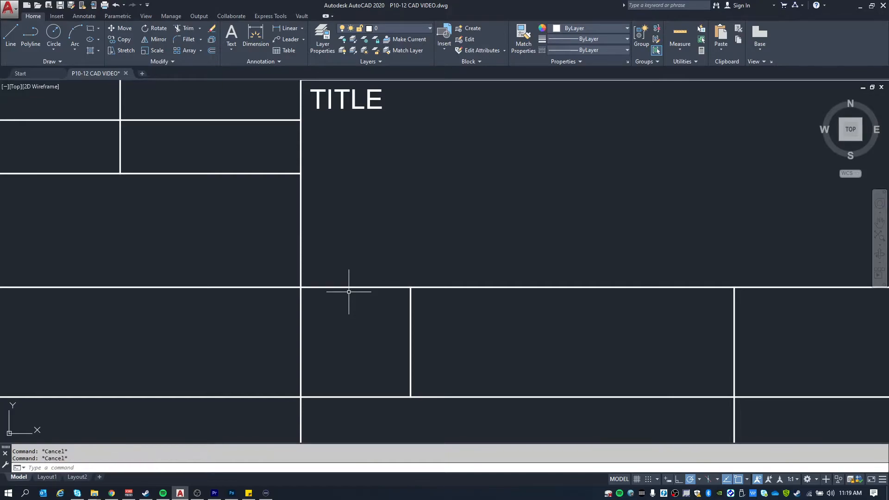
# - Add multiline text reading "CAGE" across the full narrow cell beneath the TITLE cell
pyautogui.write('T')
pyautogui.press('Return')
pyautogui.click(302, 288)
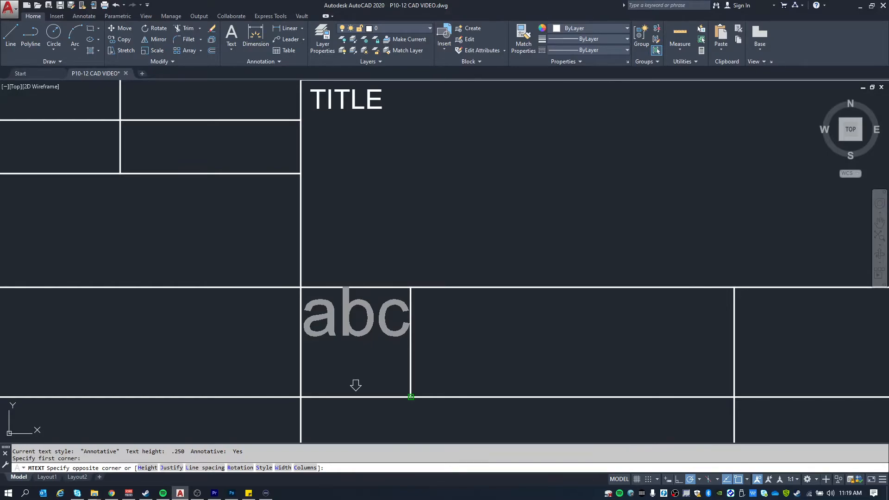
pyautogui.click(410, 397)
pyautogui.write('CAG')
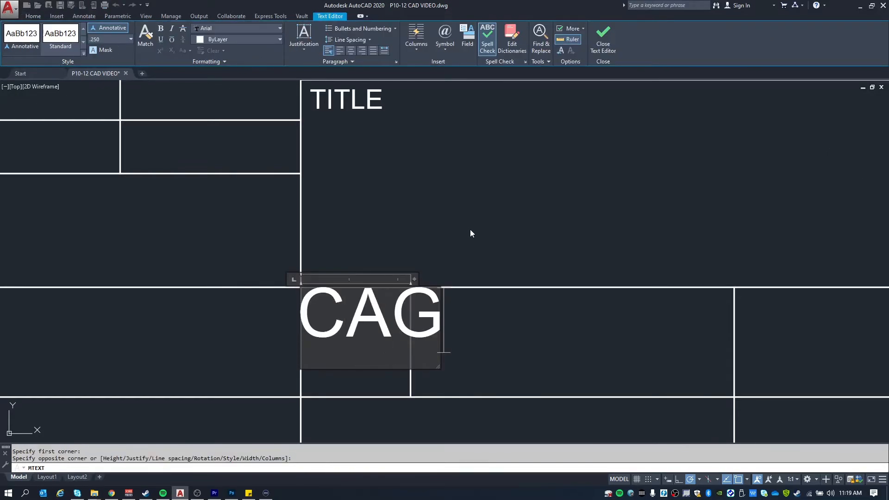
pyautogui.write('E')
# - Set the whole CAGE text's height to .100 and finish editing it
pyautogui.hotkey('ctrl', 'a')
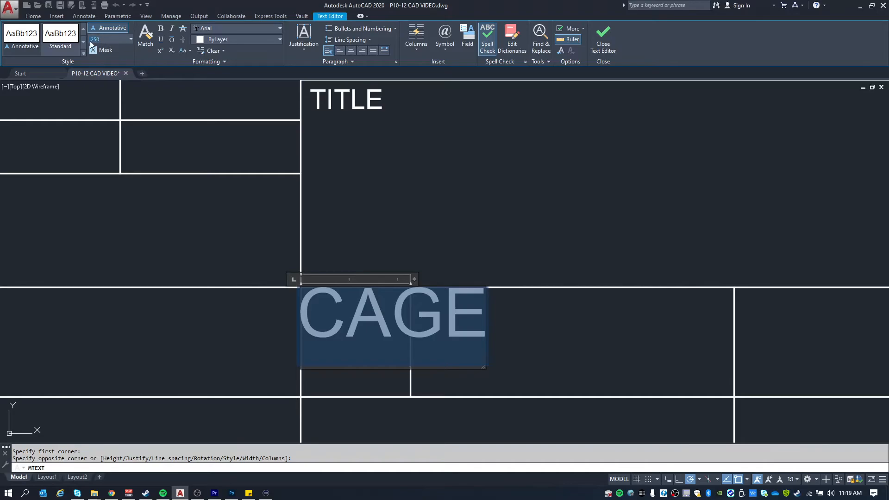
pyautogui.press('Return')
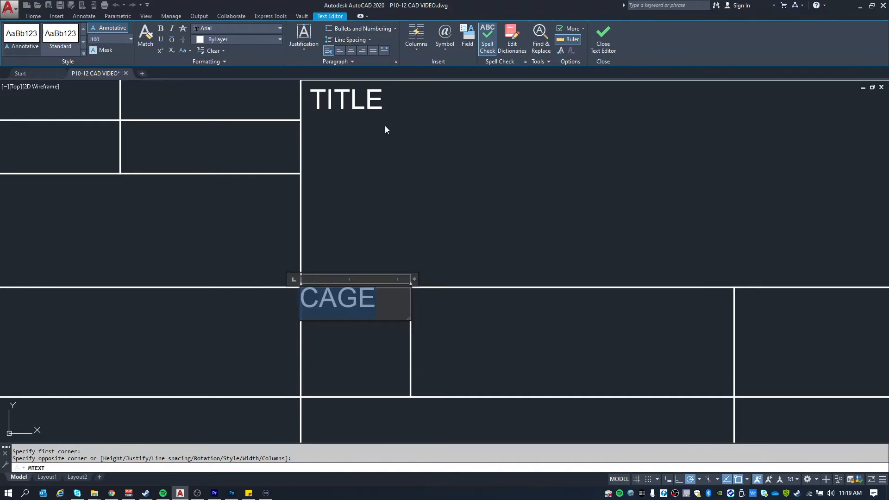
pyautogui.click(378, 159)
pyautogui.press('Escape')
# - Move the CAGE label straight down by .05 within its cell
pyautogui.write('m')
pyautogui.press('Return')
pyautogui.click(362, 332)
pyautogui.click(348, 314)
pyautogui.press('Return')
pyautogui.click(338, 321)
pyautogui.write('.05')
pyautogui.press('Return')
pyautogui.press('Escape')
pyautogui.press('Escape')
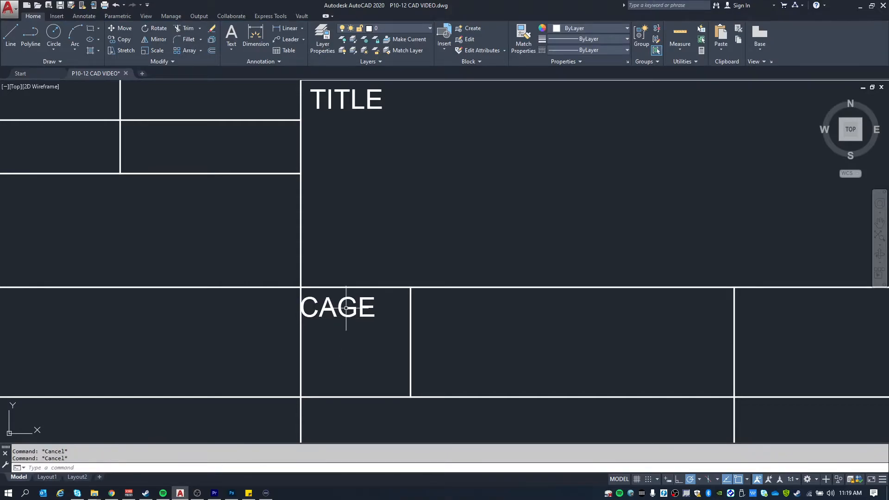
# - Move the CAGE label horizontally to the right by about 0.09, near the center of its cell
pyautogui.click(339, 309)
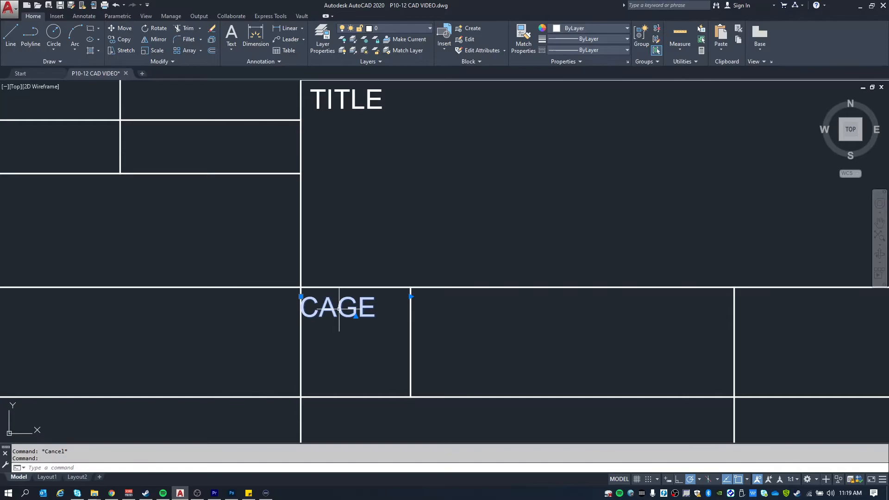
pyautogui.write('M')
pyautogui.press('Return')
pyautogui.click(339, 343)
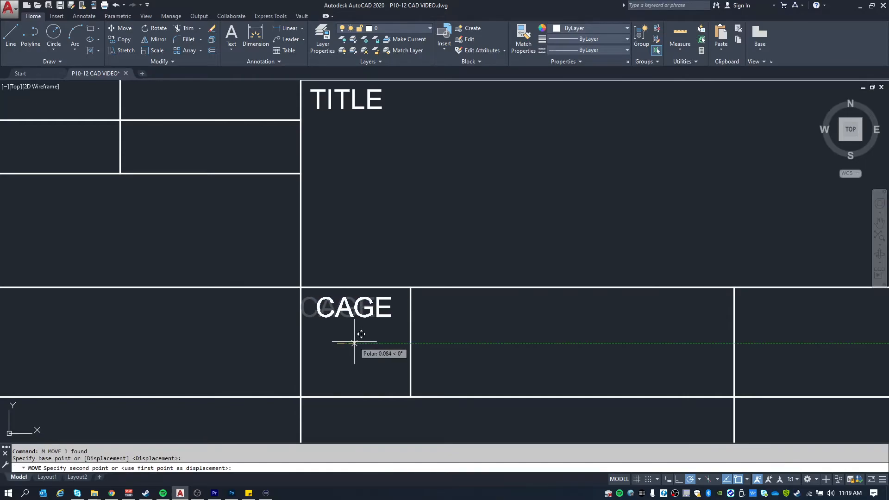
pyautogui.click(356, 343)
# - Examine the cell labels in the completed reference title block, especially the placement of the SCALE and SHEET labels
pyautogui.scroll(-5, 441, 182)
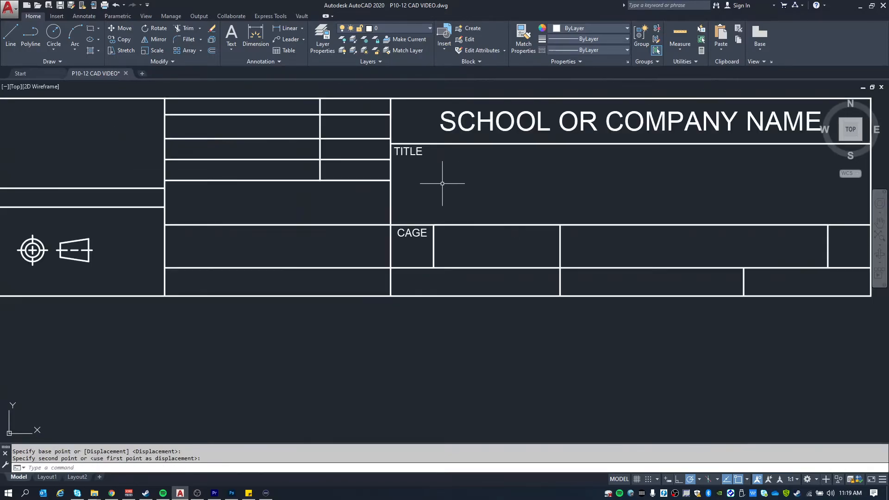
pyautogui.moveTo(467, 197); pyautogui.dragTo(468, 310, button='middle')
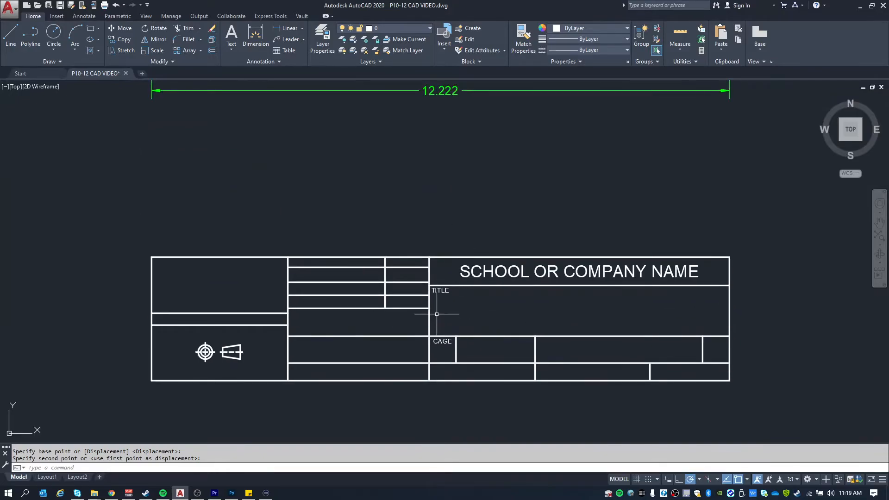
pyautogui.scroll(-3, 440, 285)
pyautogui.scroll(2, 441, 208)
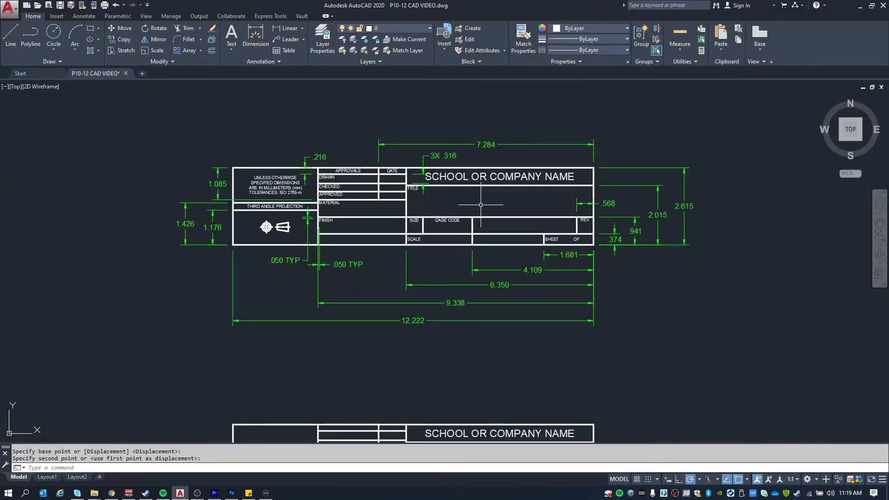
pyautogui.scroll(2, 554, 243)
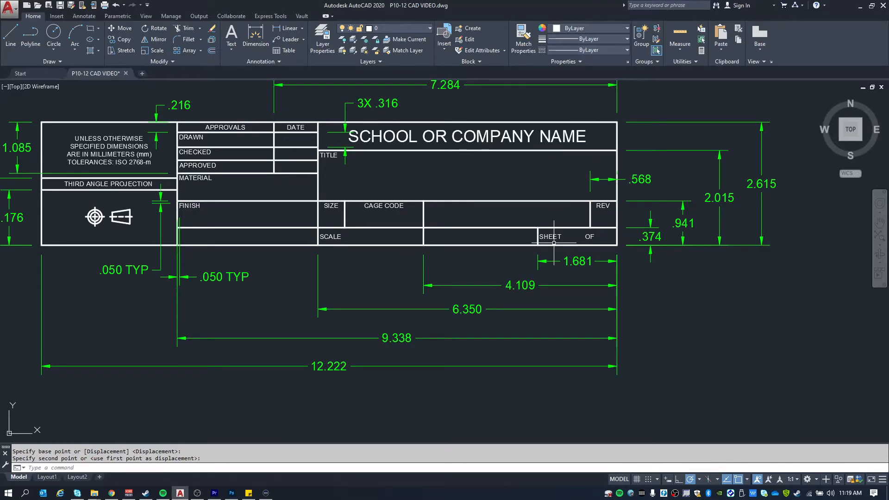
pyautogui.scroll(2, 467, 232)
pyautogui.click(246, 239)
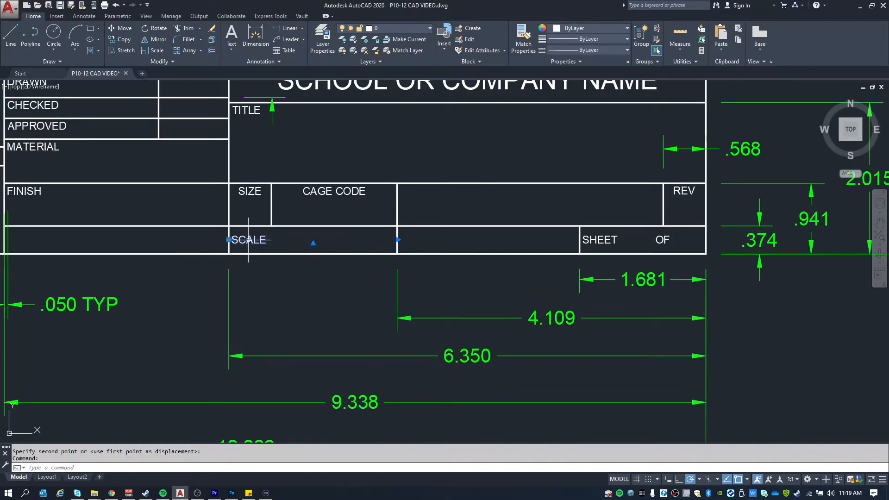
pyautogui.press('Escape')
pyautogui.press('Escape')
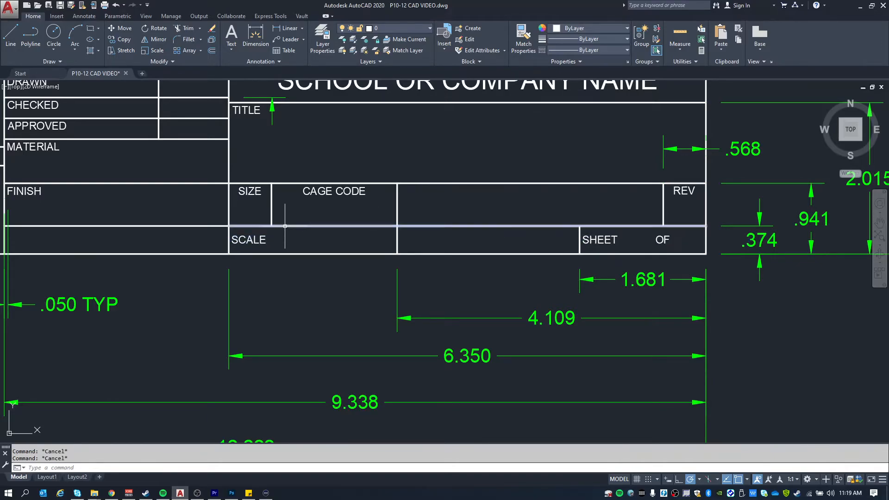
pyautogui.scroll(4, 233, 240)
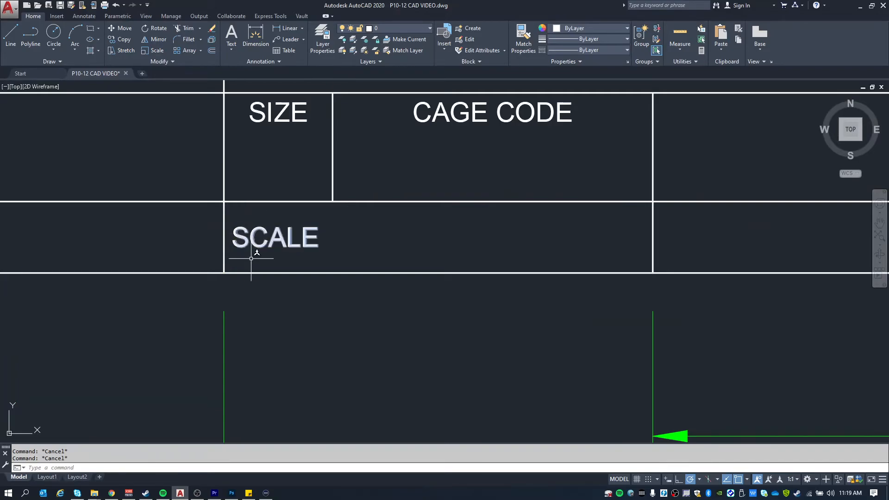
pyautogui.scroll(-2, 253, 207)
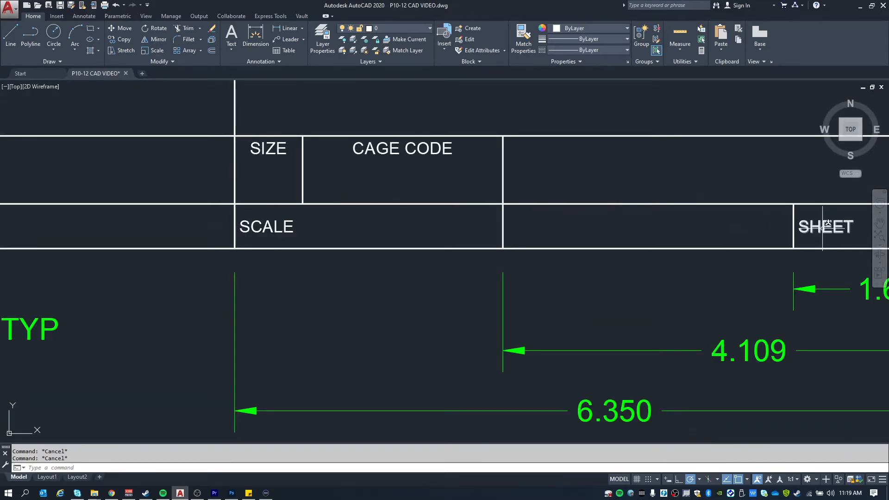
pyautogui.scroll(-2, 504, 224)
pyautogui.moveTo(306, 199); pyautogui.dragTo(503, 294, button='middle')
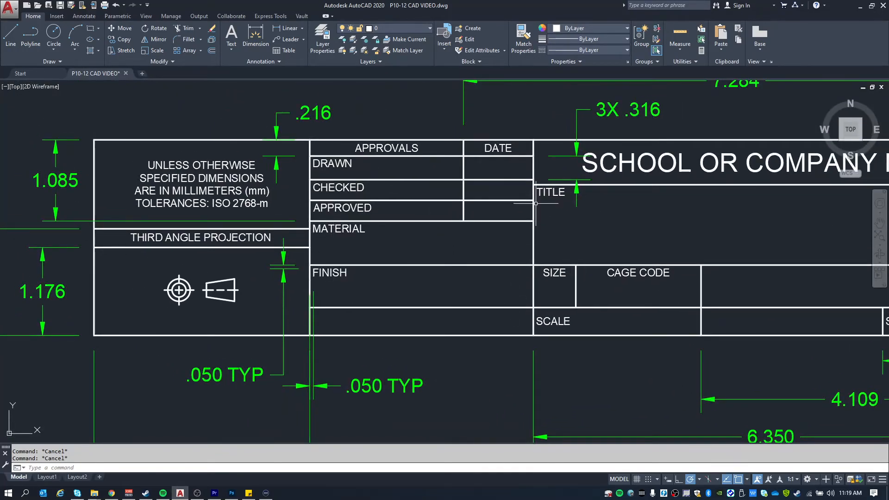
# - Copy the TITLE label from its cell's upper-left corner to the upper-left corners of the three approval rows in the blank title block
pyautogui.scroll(-4, 461, 191)
pyautogui.scroll(5, 466, 312)
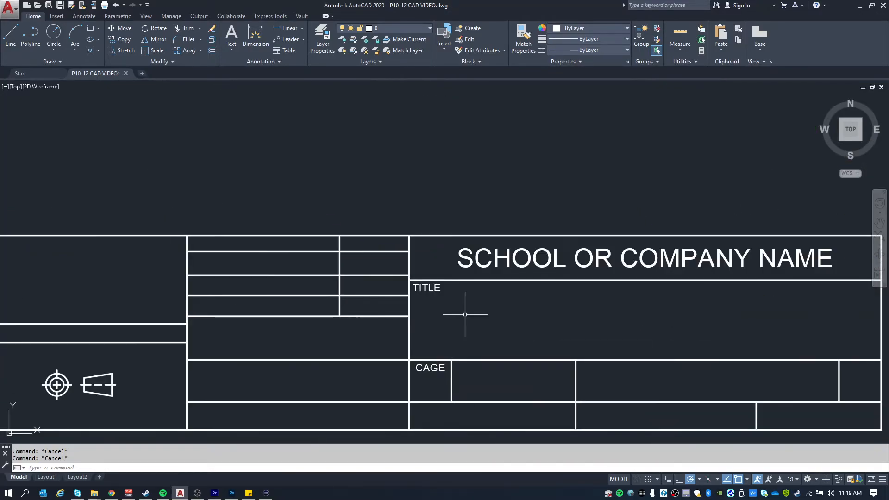
pyautogui.write('o')
pyautogui.press('Return')
pyautogui.click(462, 312)
pyautogui.click(419, 280)
pyautogui.press('Return')
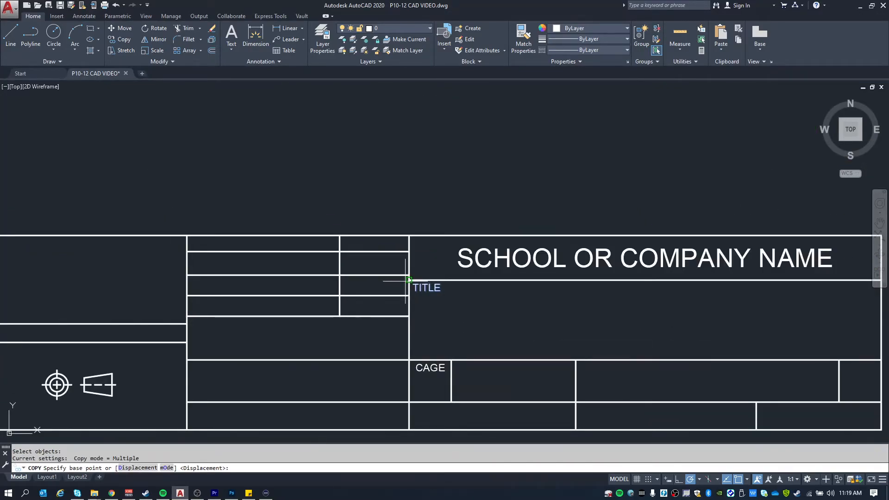
pyautogui.scroll(2, 409, 280)
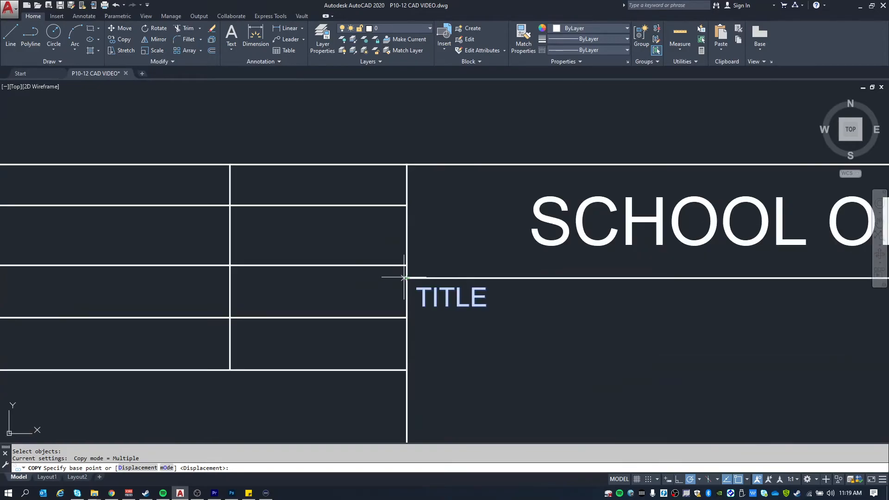
pyautogui.click(409, 279)
pyautogui.scroll(-3, 407, 278)
pyautogui.scroll(3, 259, 250)
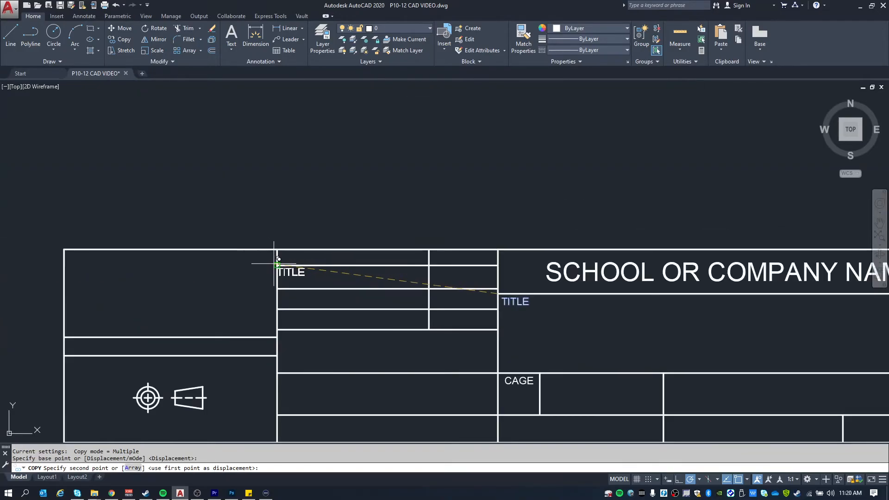
pyautogui.click(278, 262)
pyautogui.click(280, 313)
pyautogui.press('Escape')
# - Change the copied label in the uppermost of the three approval rows to DRAWN
pyautogui.click(292, 275)
pyautogui.press('Escape')
pyautogui.click(292, 273)
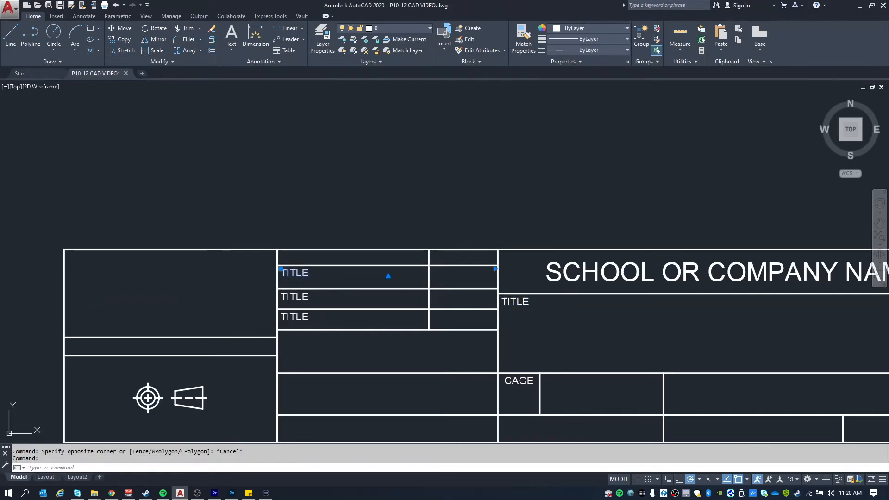
pyautogui.doubleClick(294, 274)
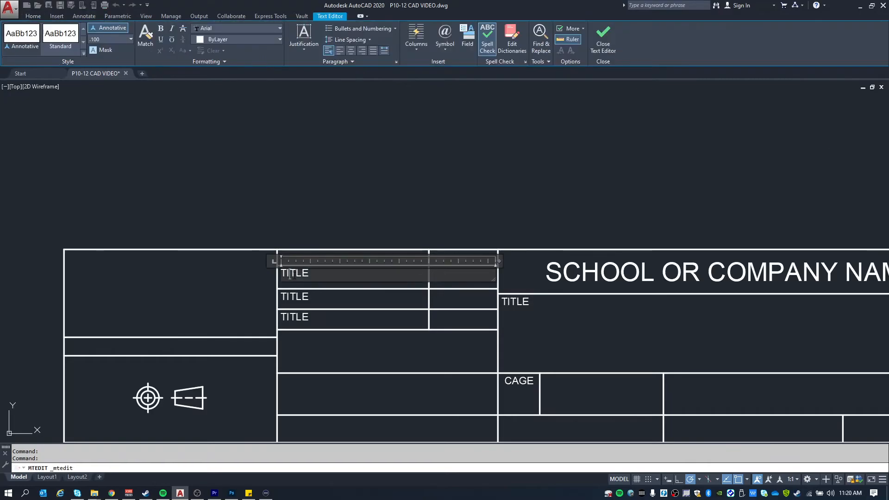
pyautogui.write('DRAWN')
pyautogui.click(298, 179)
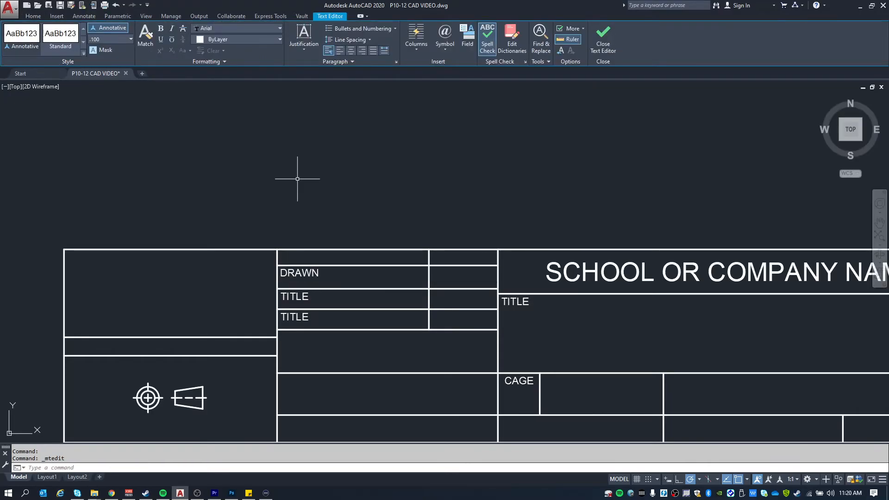
# - Inspect the tolerance note's text settings in the upper-left cell of the reference title block, leaving it unedited
pyautogui.moveTo(305, 131); pyautogui.dragTo(333, 334, button='middle')
pyautogui.scroll(-5, 333, 334)
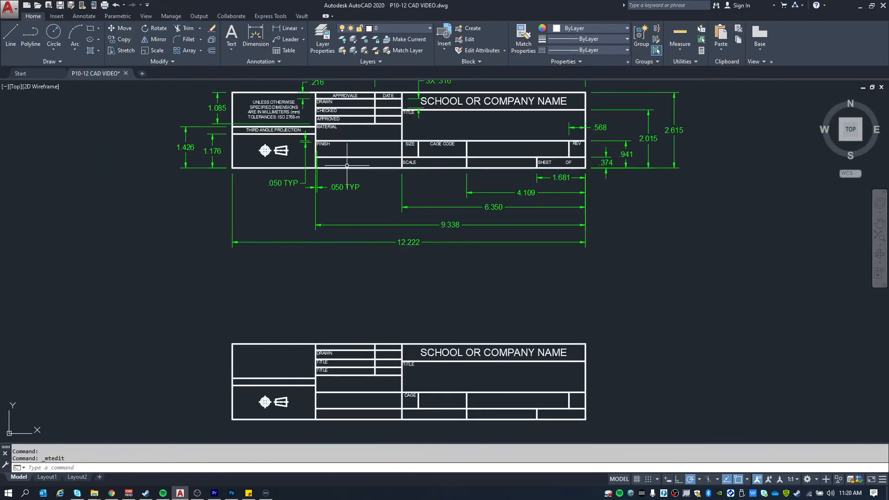
pyautogui.moveTo(350, 285); pyautogui.dragTo(347, 224, button='middle')
pyautogui.scroll(3, 320, 319)
pyautogui.moveTo(333, 79); pyautogui.dragTo(368, 353, button='middle')
pyautogui.click(268, 163)
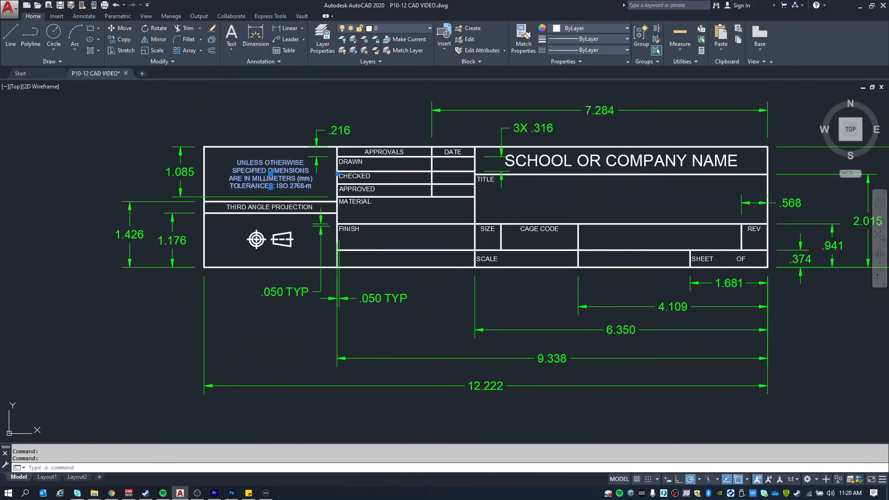
pyautogui.doubleClick(287, 184)
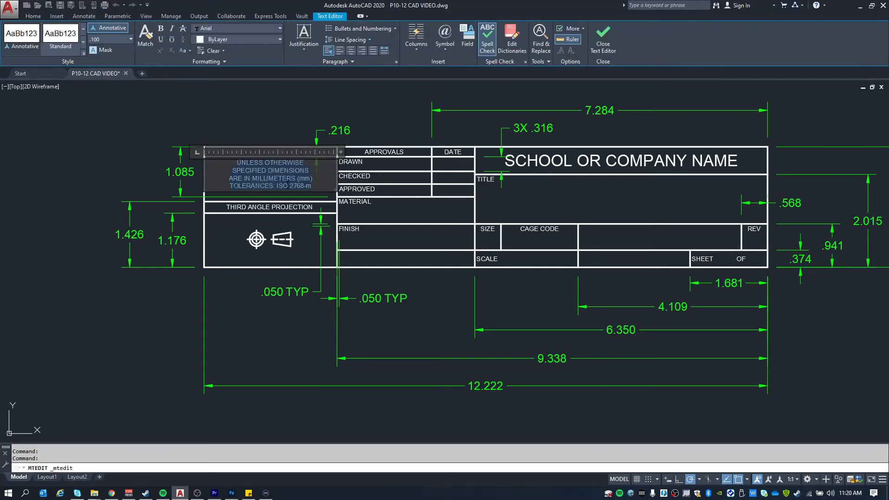
pyautogui.press('Escape')
# - Add multiline text "UNLESS OTHERWISE SPECIFIED DIMENSIONS ARE IN MILLIMETERS (mm) TOLERANCES: ISO 2768-m" across the blank title block's upper-left cell
pyautogui.moveTo(308, 312); pyautogui.dragTo(310, 208, button='middle')
pyautogui.write('t')
pyautogui.press('Return')
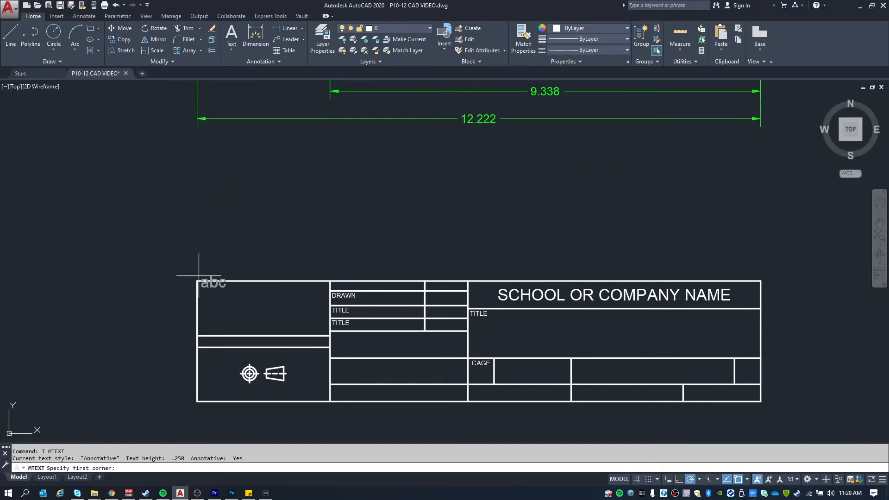
pyautogui.click(197, 281)
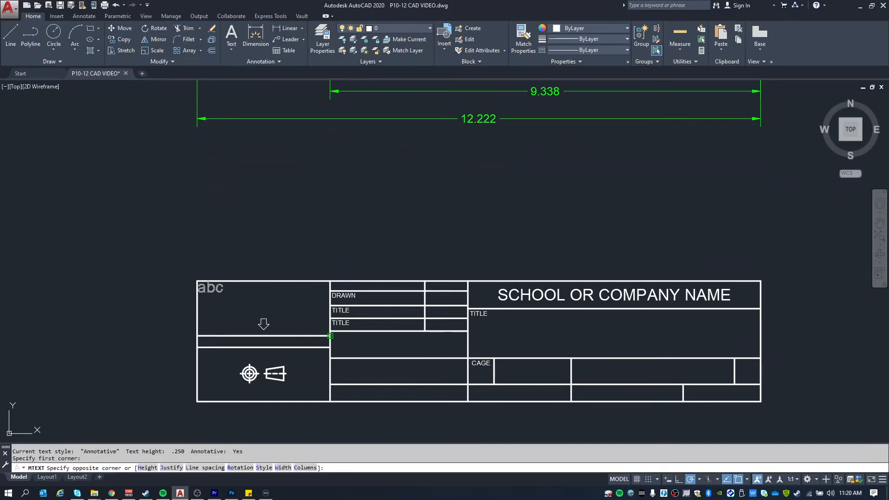
pyautogui.click(330, 335)
pyautogui.write('UNLESS OTHERWISE SPECIFIED DIMENSIONS ARE IN MILLIMETERS (mm) TOLERANCES: ISO 2768-m')
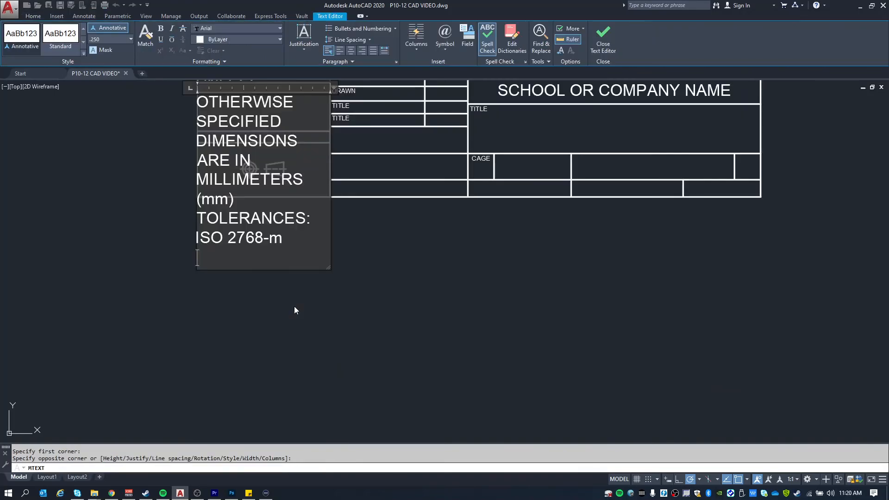
# - Set the whole tolerance note's text height to .100
pyautogui.hotkey('ctrl', 'a')
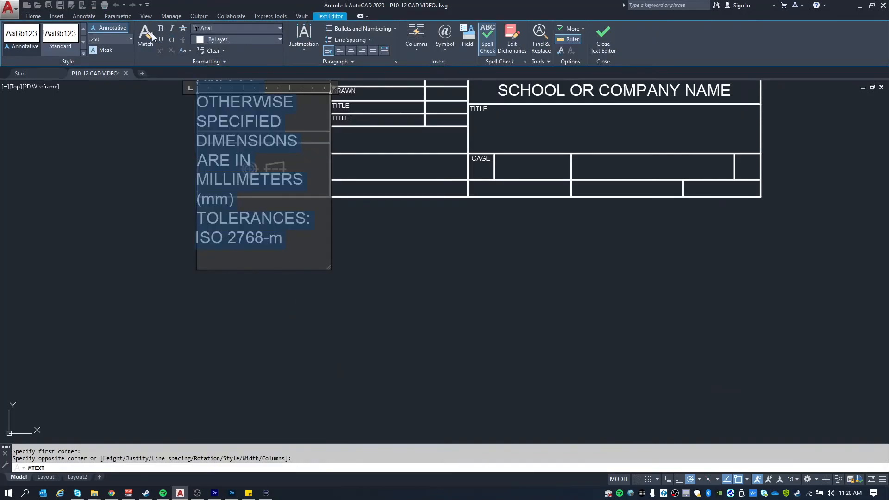
pyautogui.click(106, 39)
pyautogui.write('.100')
pyautogui.press('Return')
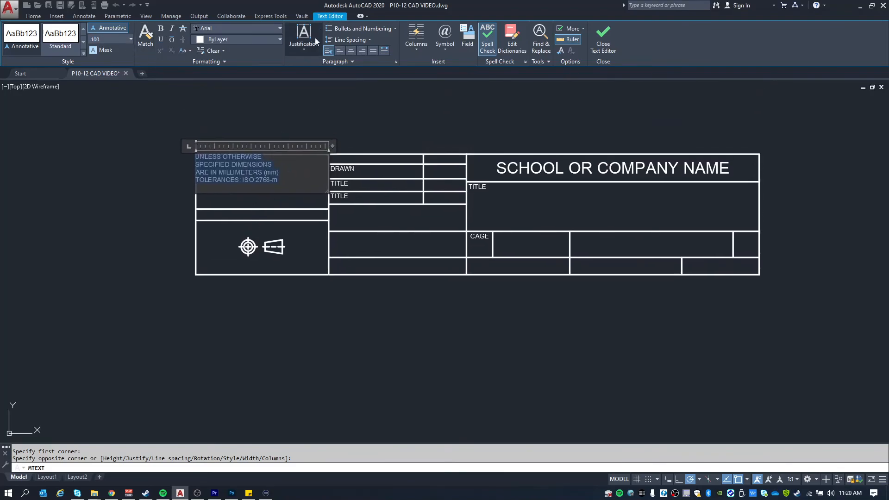
# - Justify the tolerance note to the middle center of its cell and finish editing it
pyautogui.click(315, 37)
pyautogui.click(288, 107)
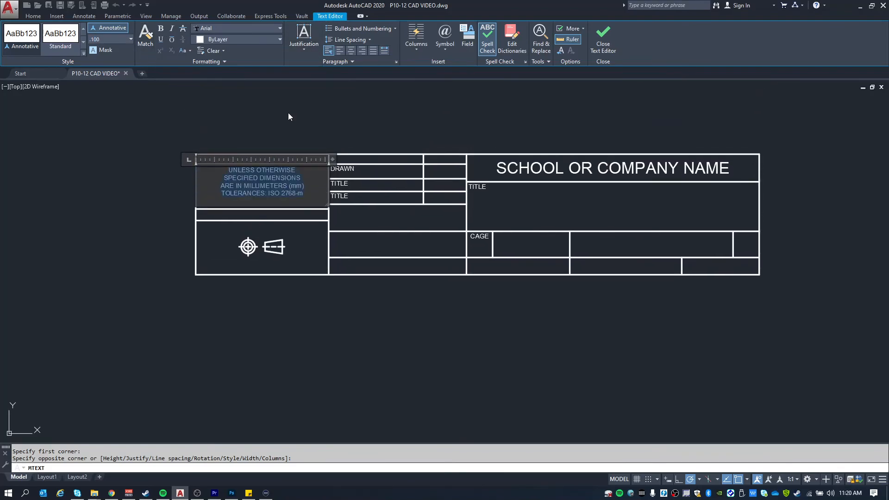
pyautogui.click(288, 112)
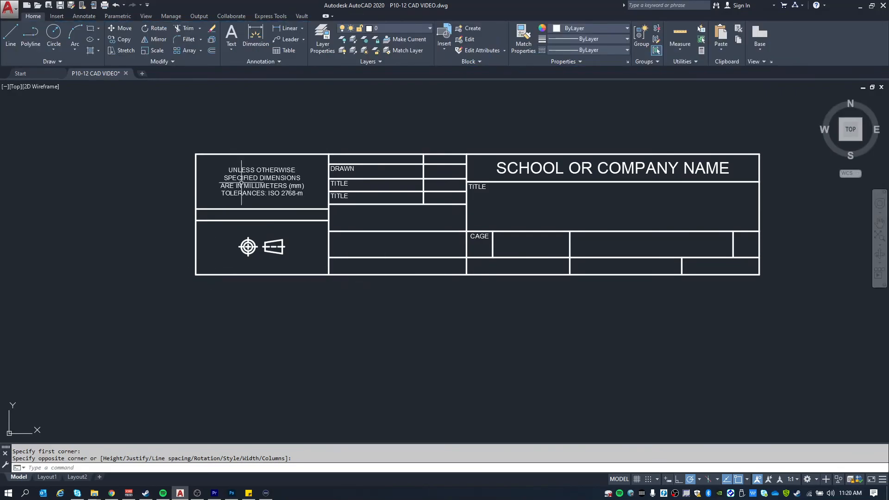
pyautogui.press('Escape')
pyautogui.moveTo(417, 148); pyautogui.dragTo(402, 211, button='middle')
pyautogui.scroll(-2, 403, 211)
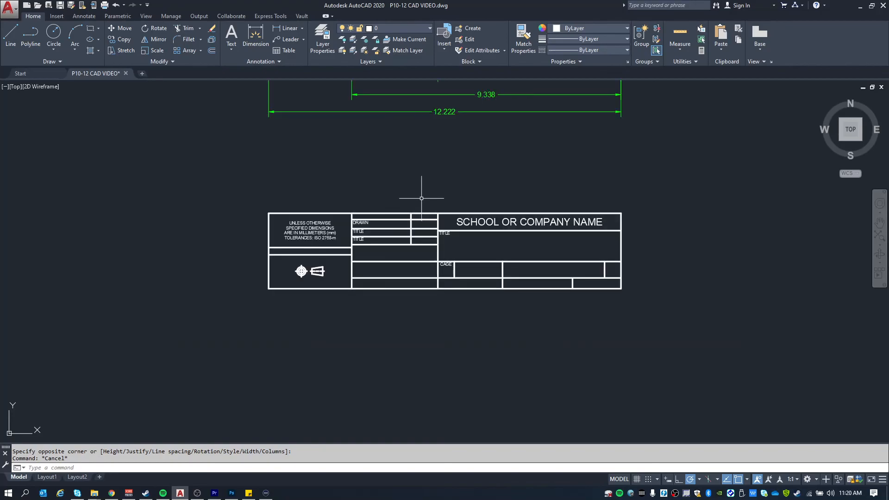
pyautogui.moveTo(417, 162); pyautogui.dragTo(405, 298, button='middle')
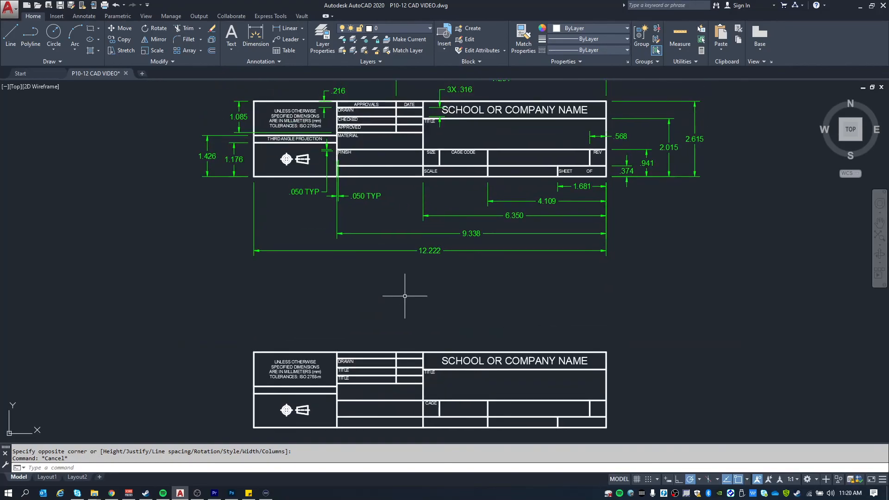